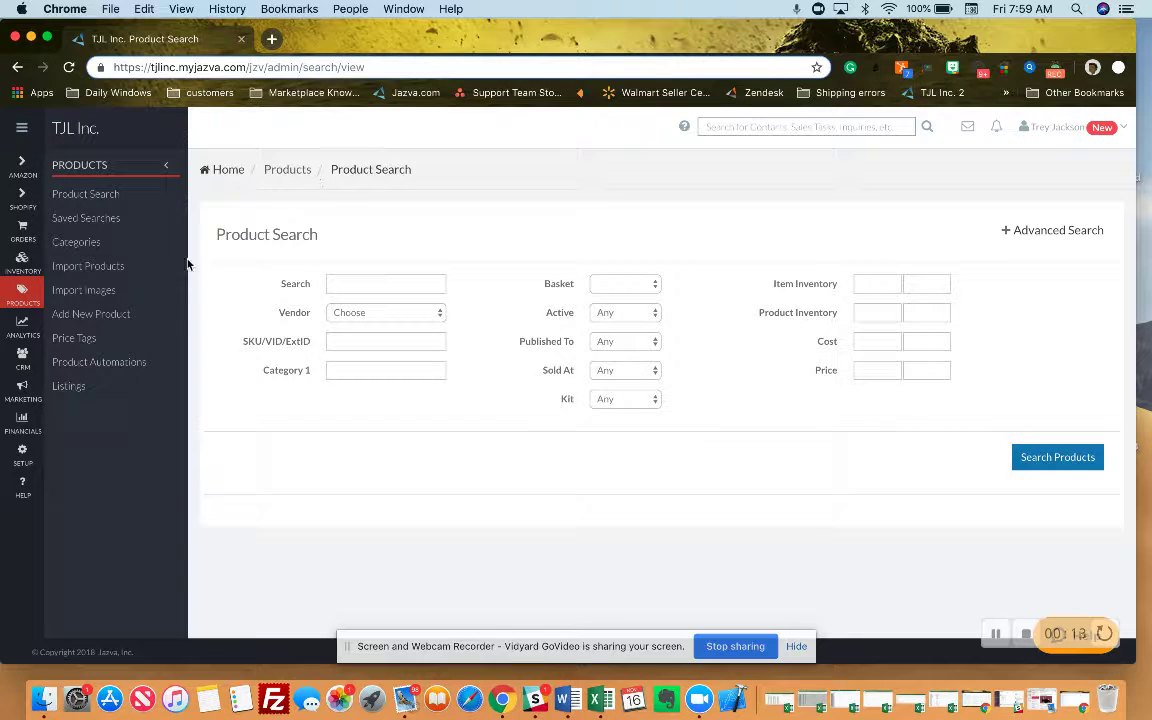
Create a new product category titled "Dog food" in the category list
click(85, 242)
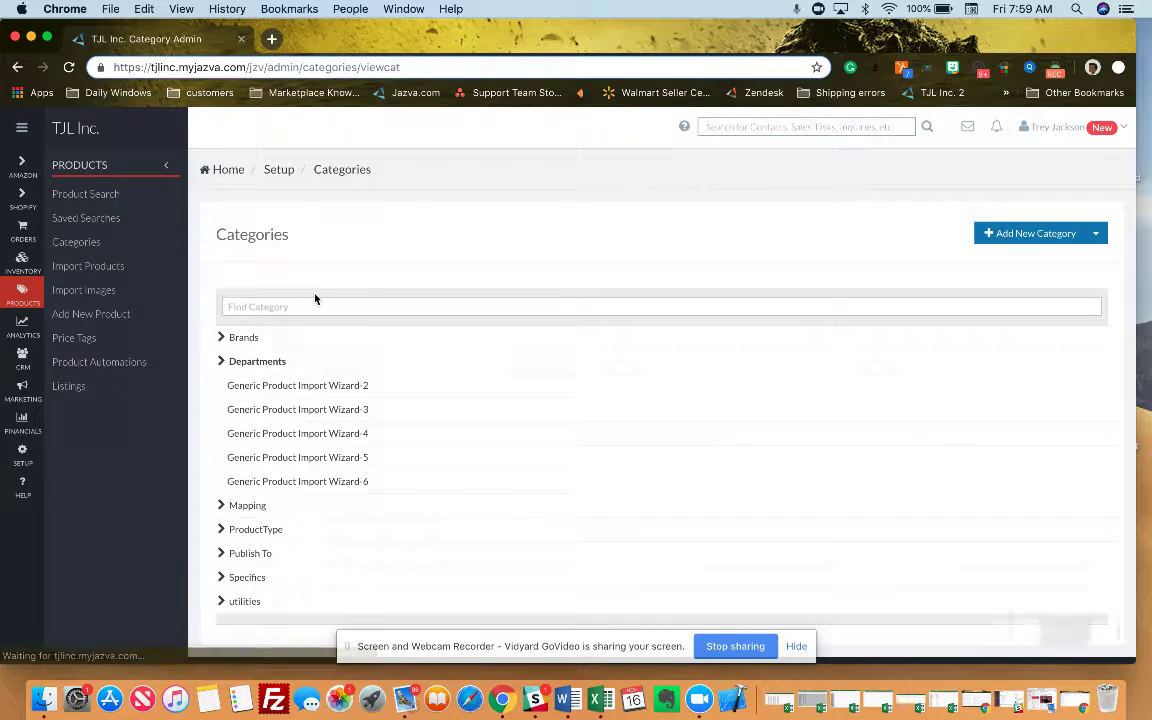
scroll(317, 298, down, 1)
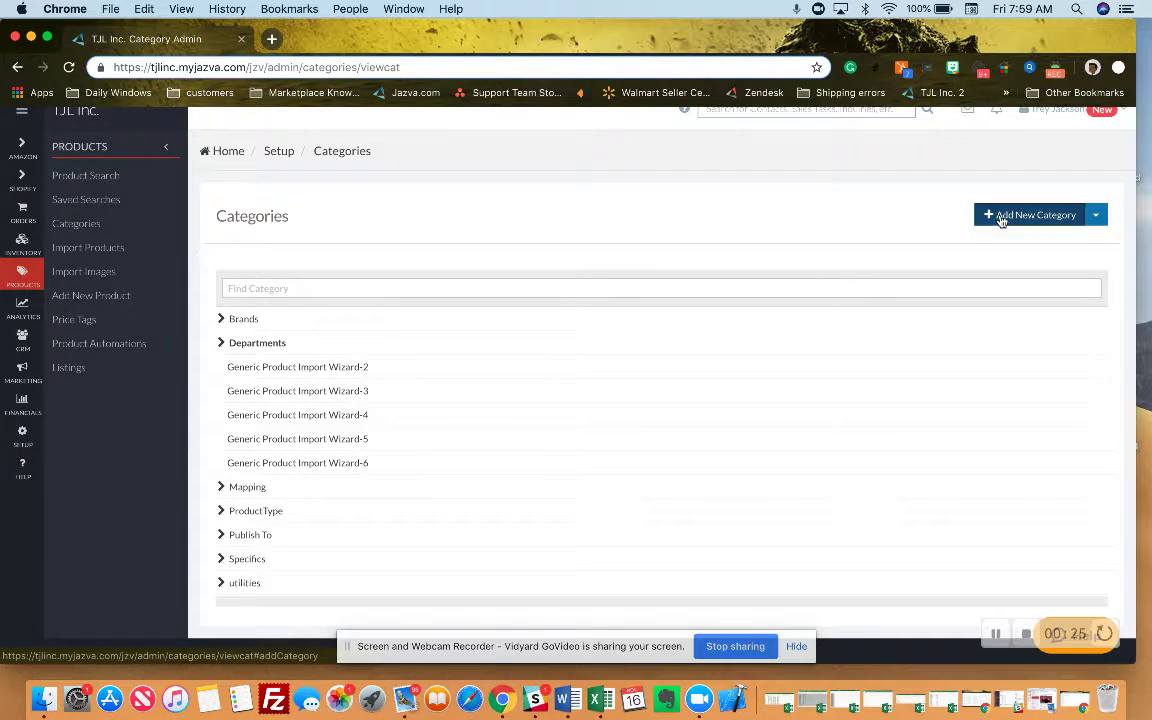
click(1001, 217)
click(458, 203)
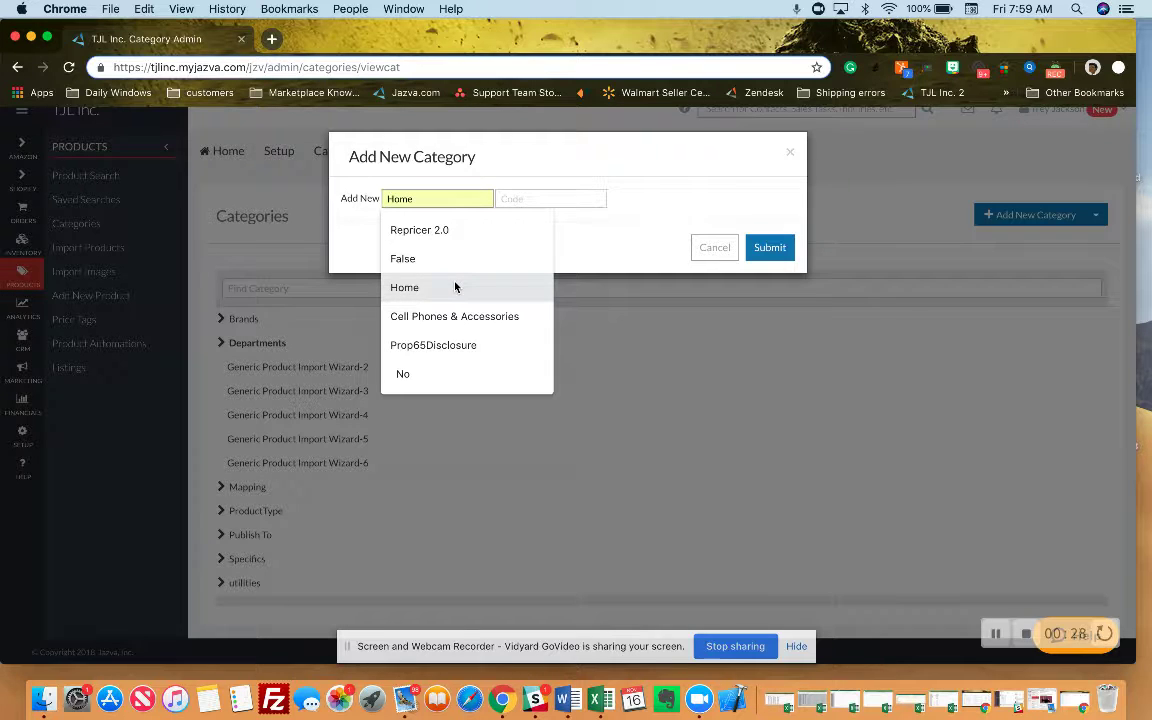
click(430, 231)
key(BackSpace)
key(BackSpace)
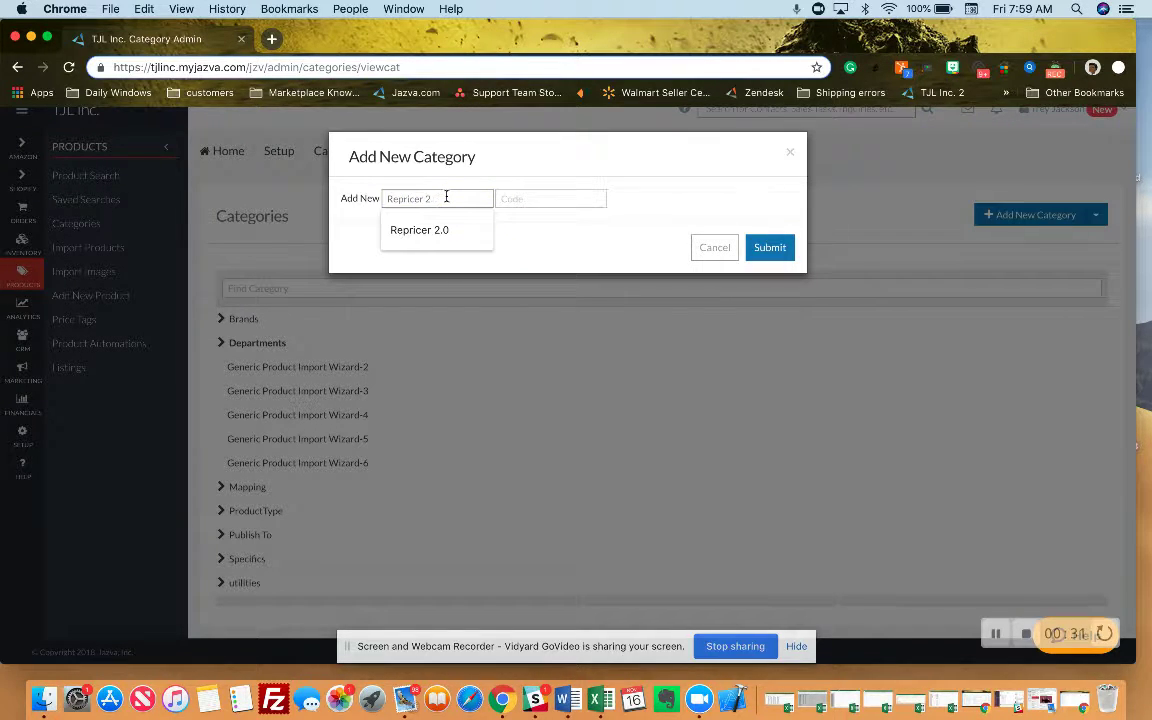
key(BackSpace)
key(BackSpace)
key(BackSpace)
key(BackSpace)
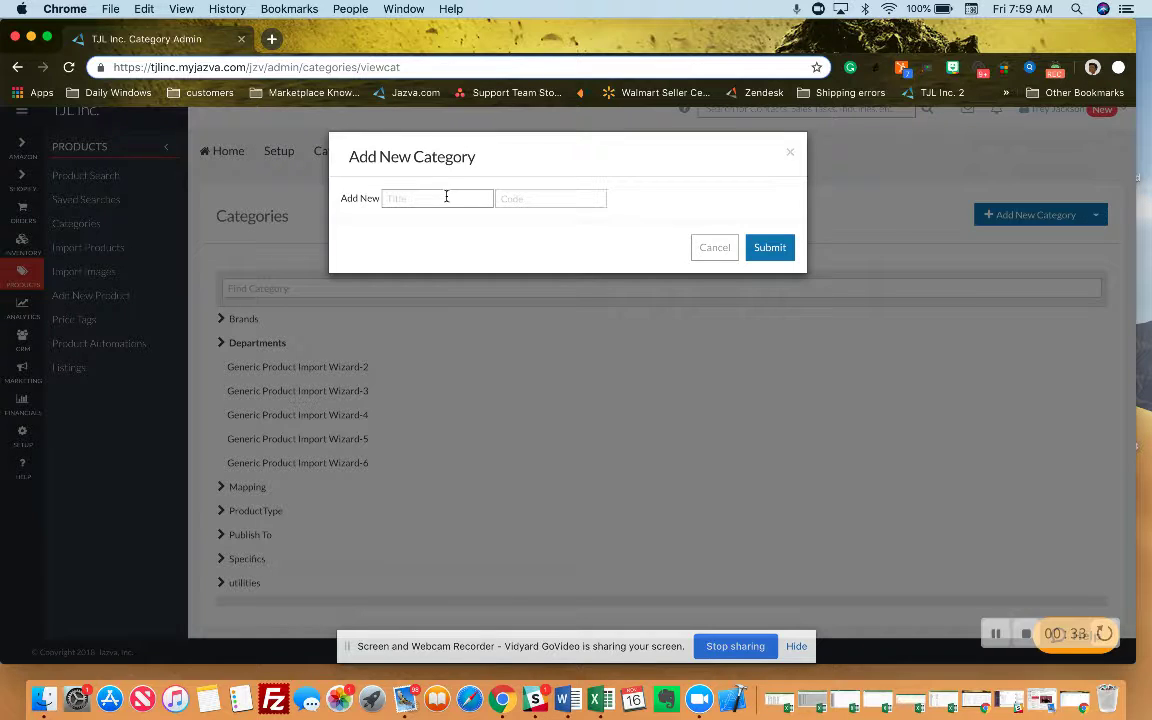
text(Dog food)
click(778, 254)
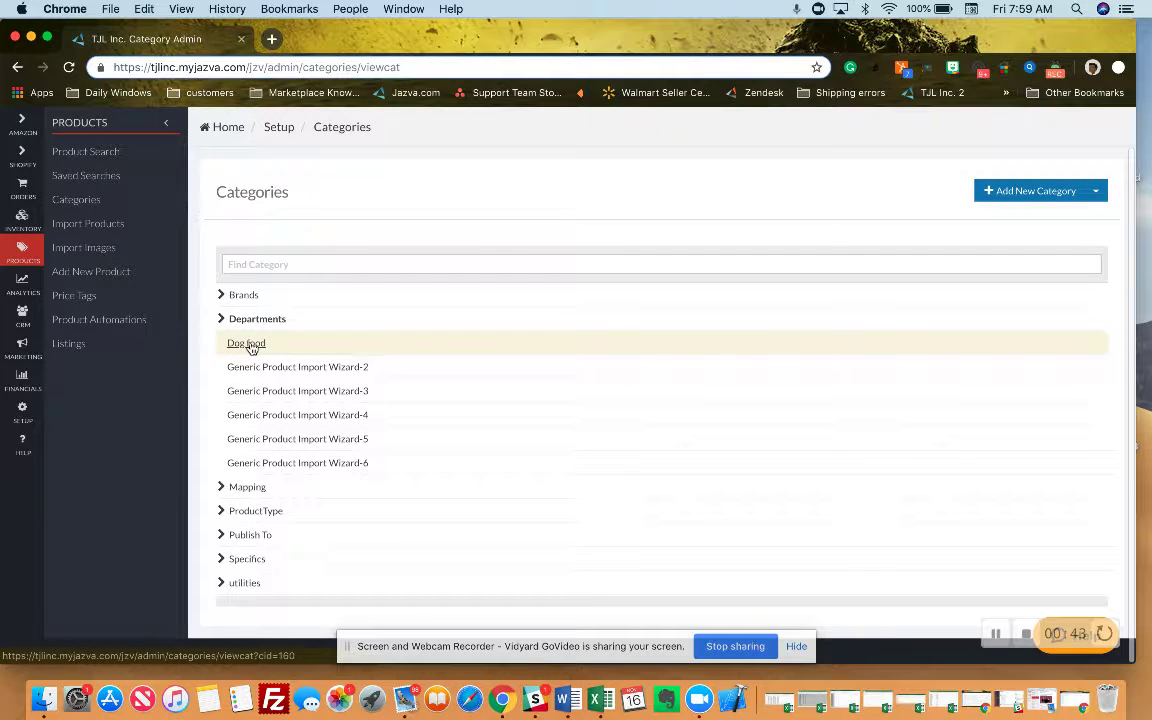
Open the Dog food category and add a subcategory titled "Soft" to it
click(248, 344)
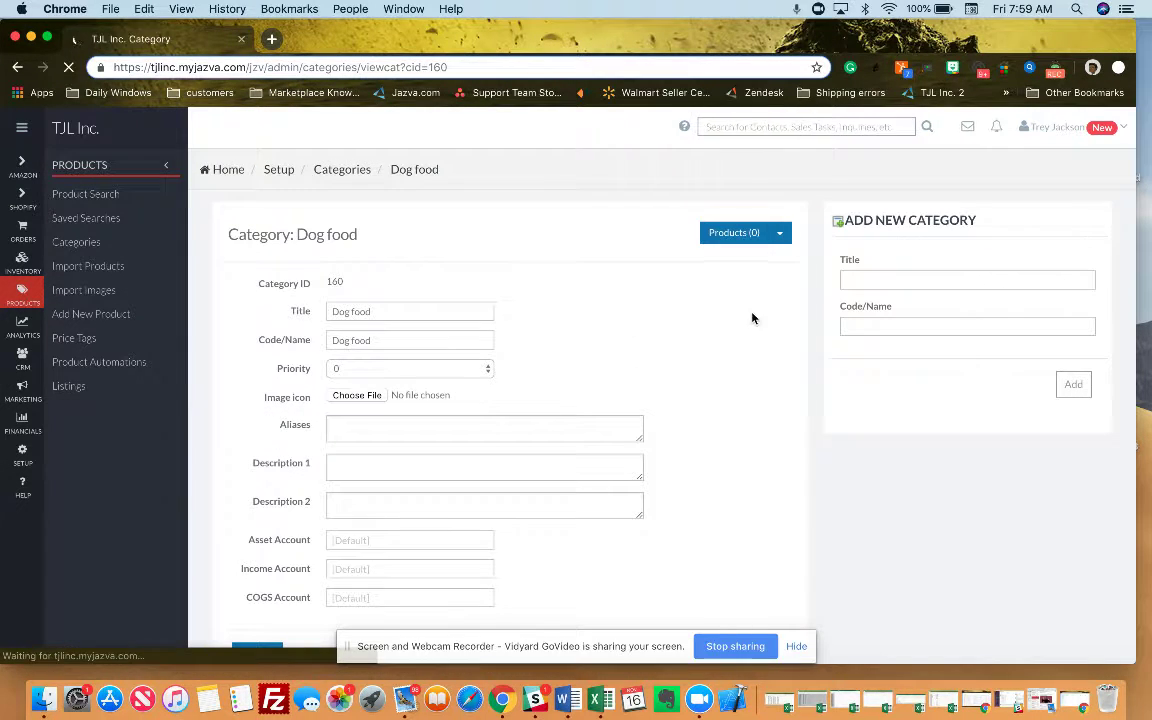
click(889, 280)
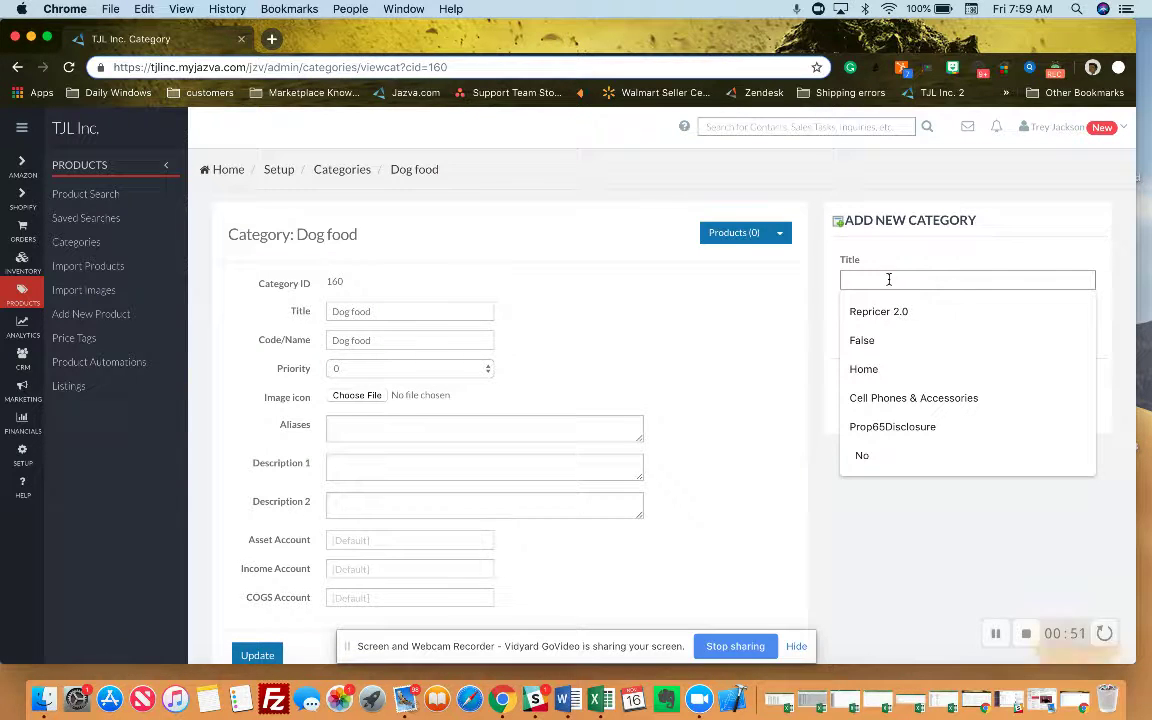
text(Soft)
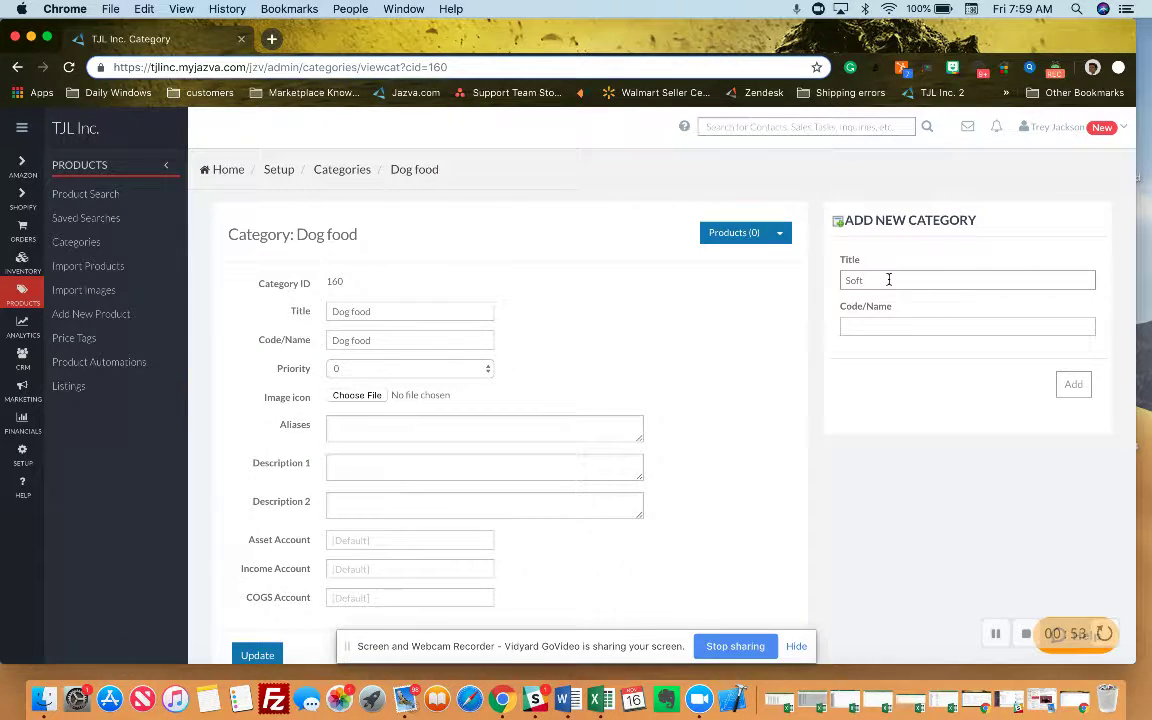
click(1077, 387)
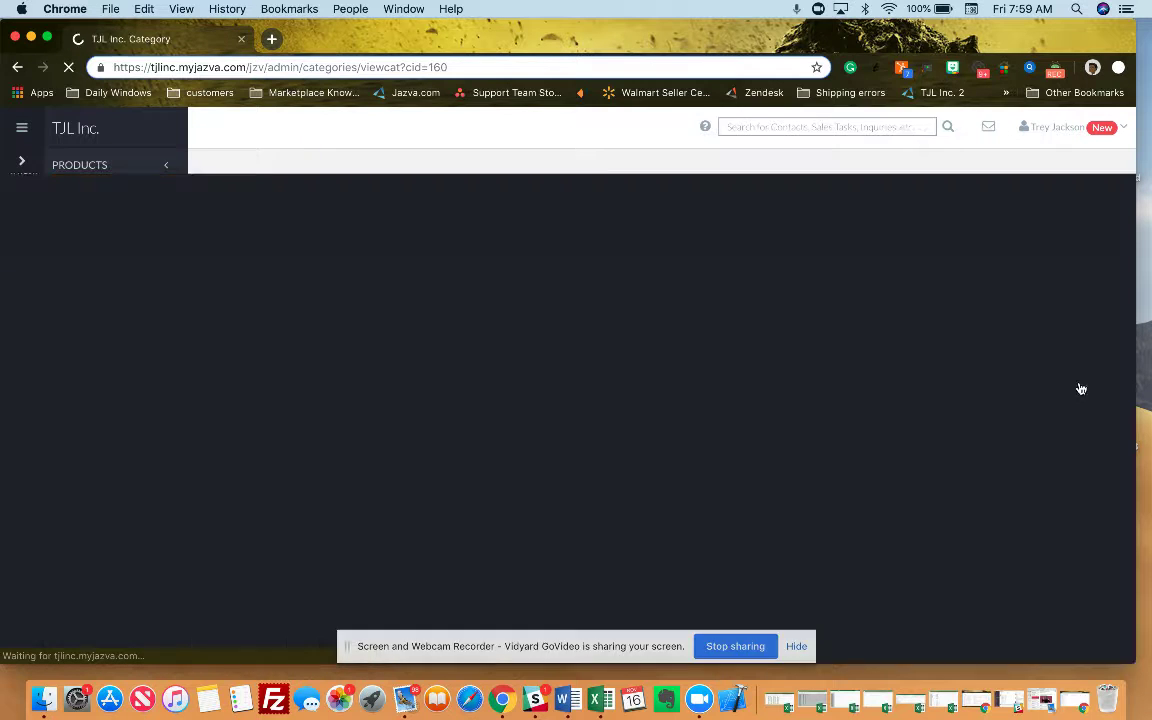
scroll(805, 337, down, 3)
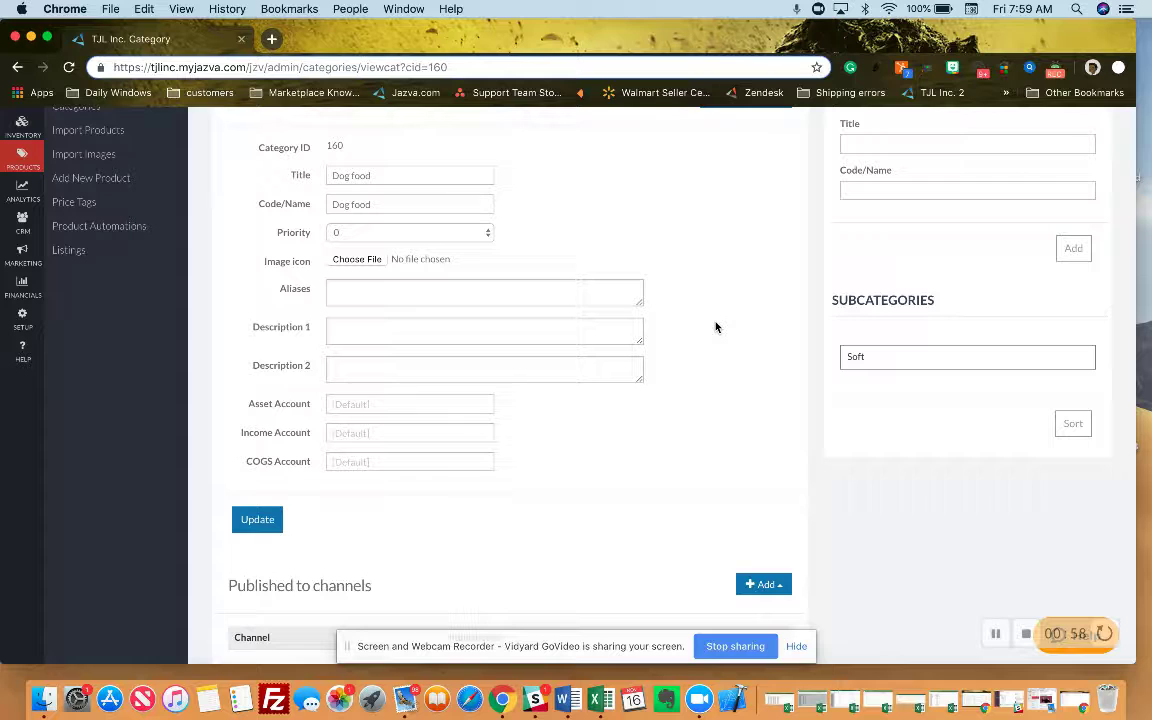
scroll(700, 305, up, 3)
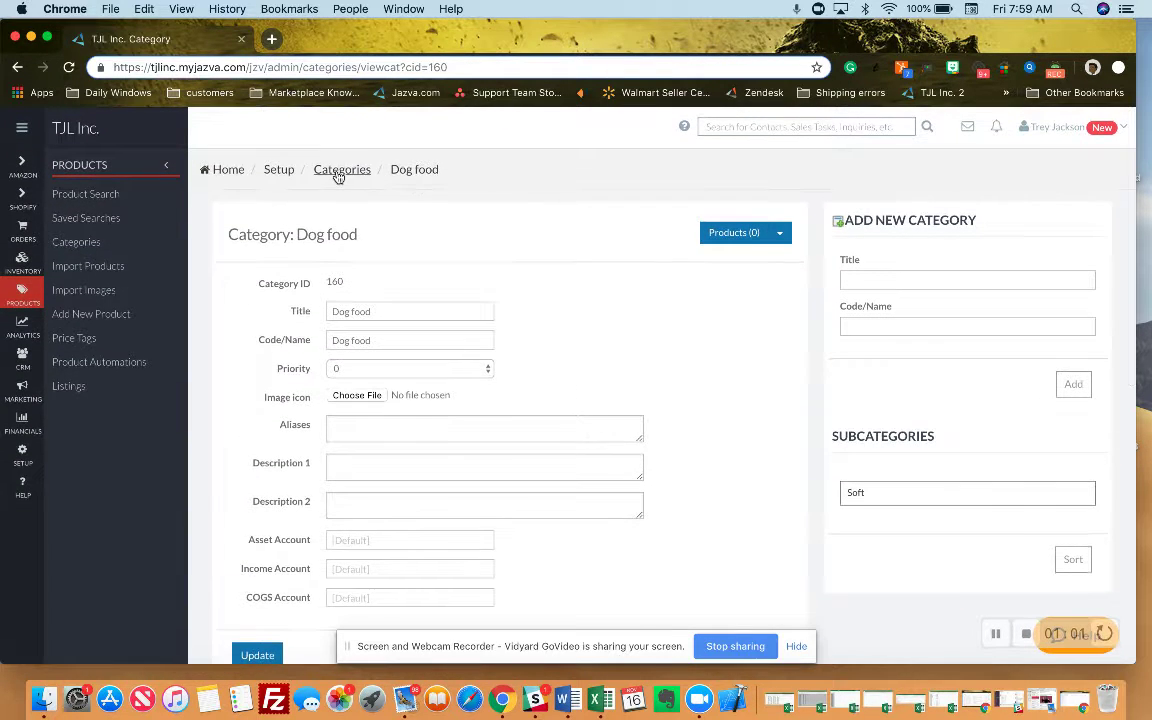
Open the Soft subcategory and save its Amazon category mapping as "Apps & Games/Novelty/For Cats & Dogs"
click(860, 494)
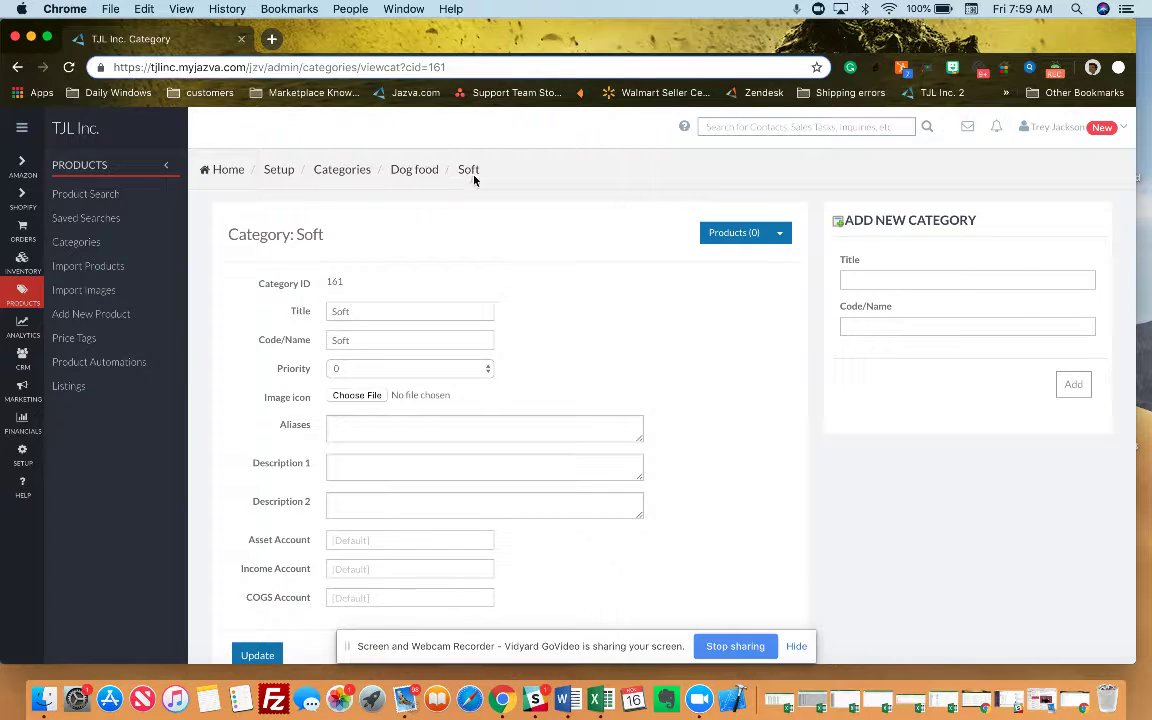
scroll(746, 377, down, 5)
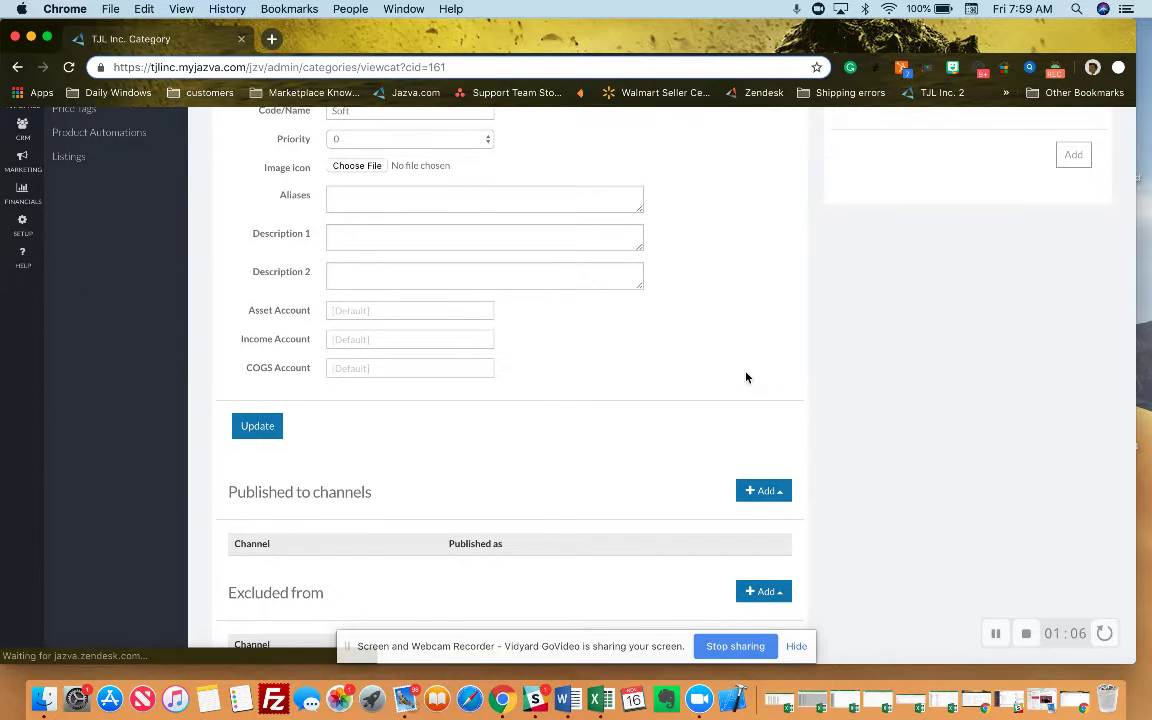
scroll(746, 377, down, 6)
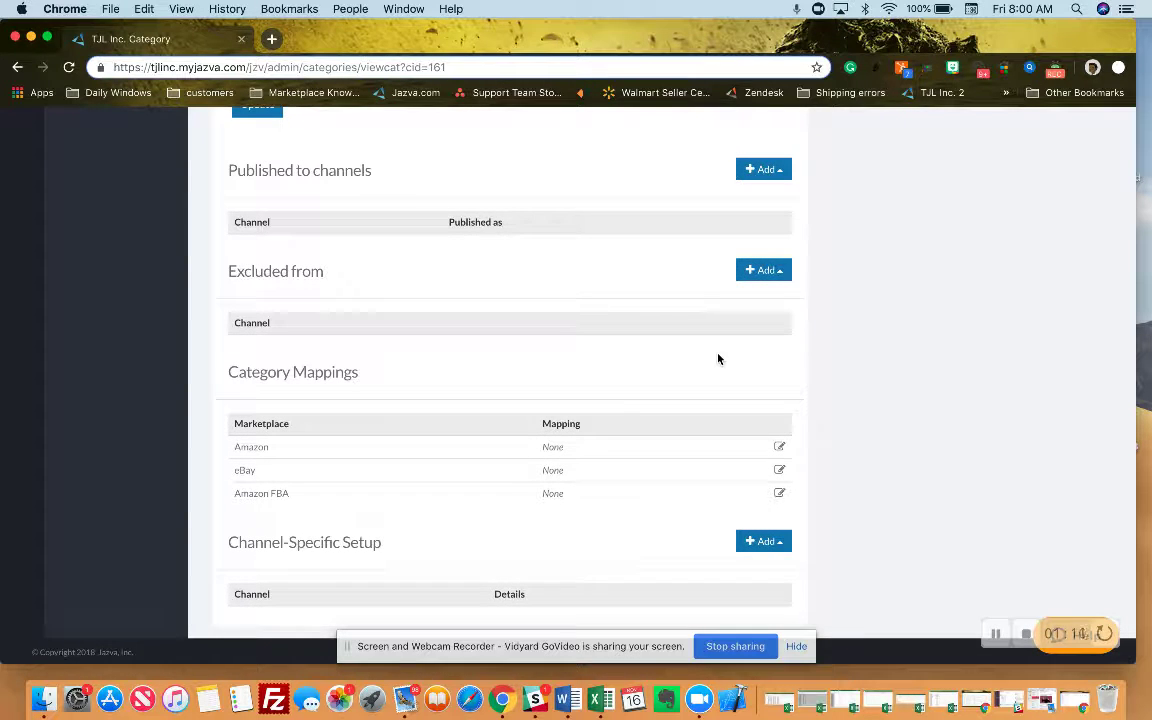
click(521, 450)
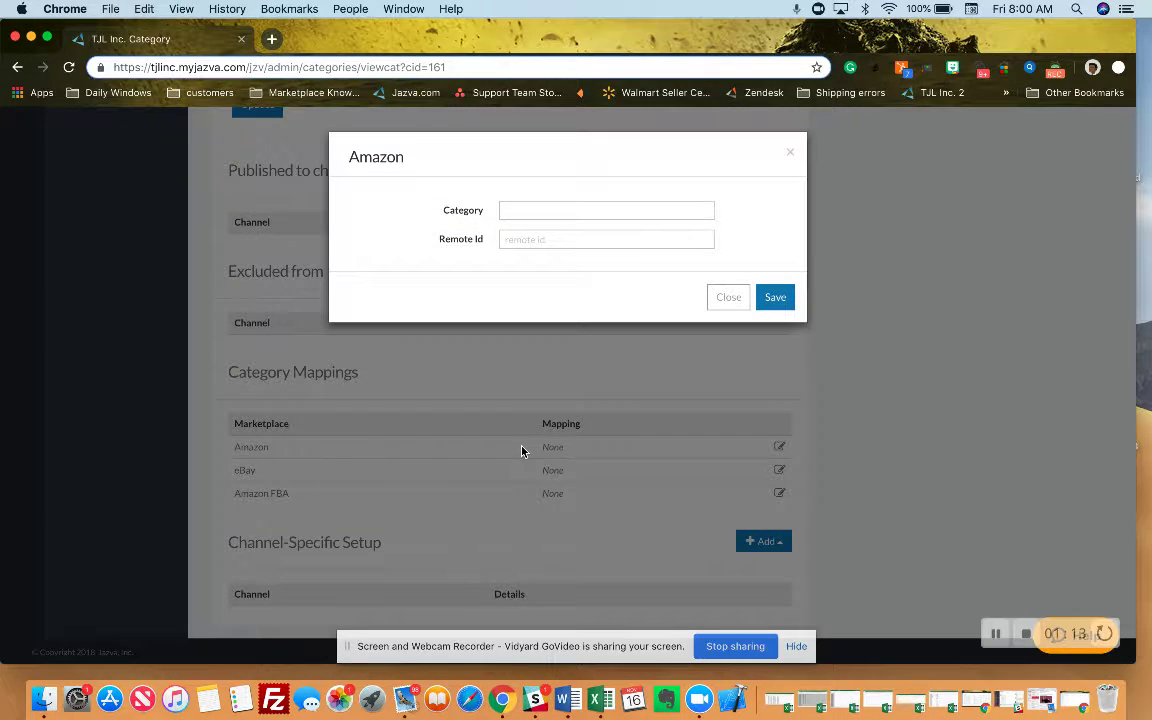
click(536, 212)
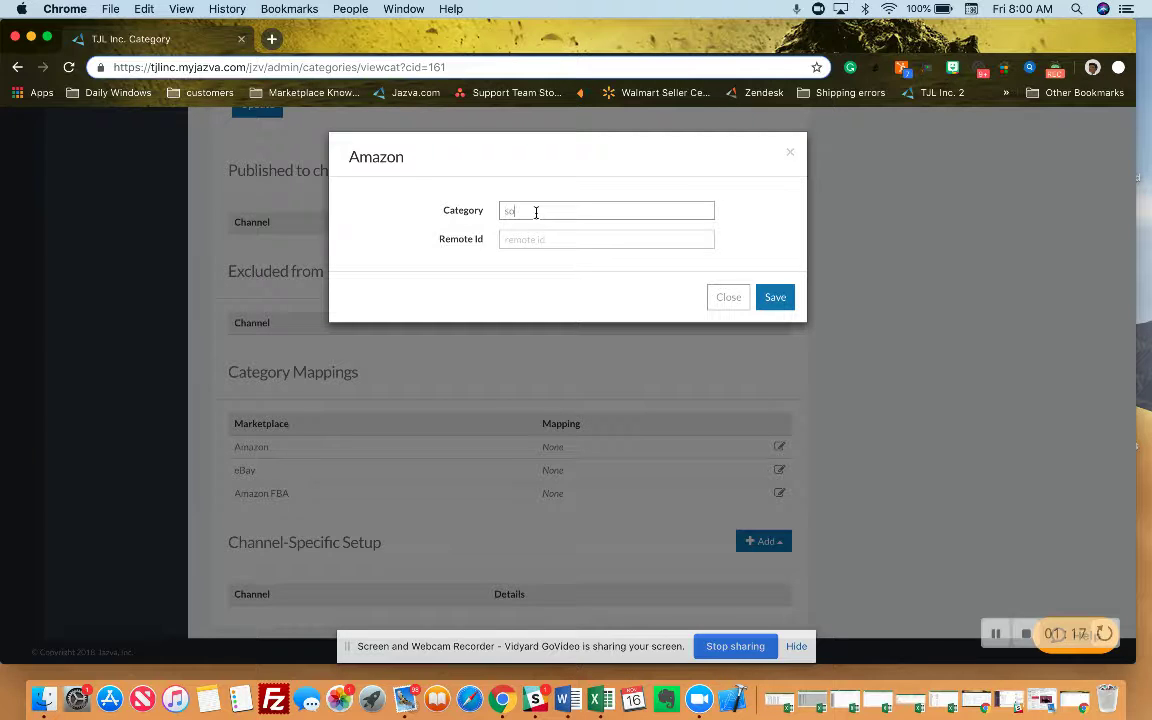
text(soft dog foo)
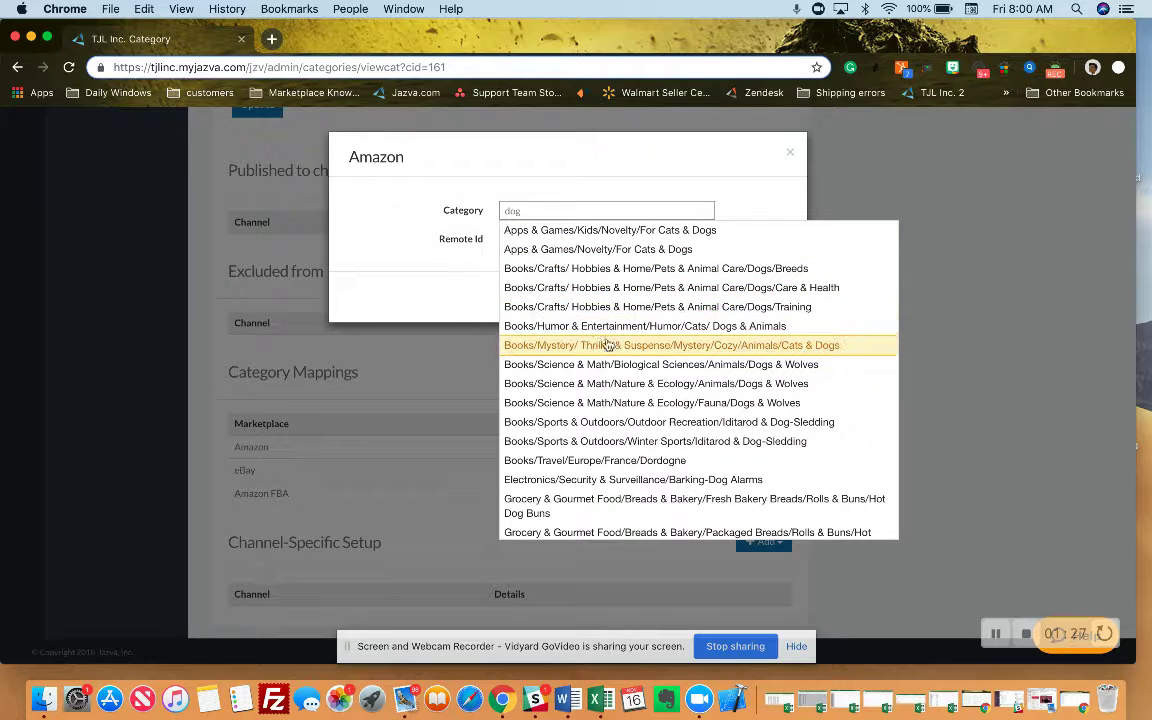
click(664, 253)
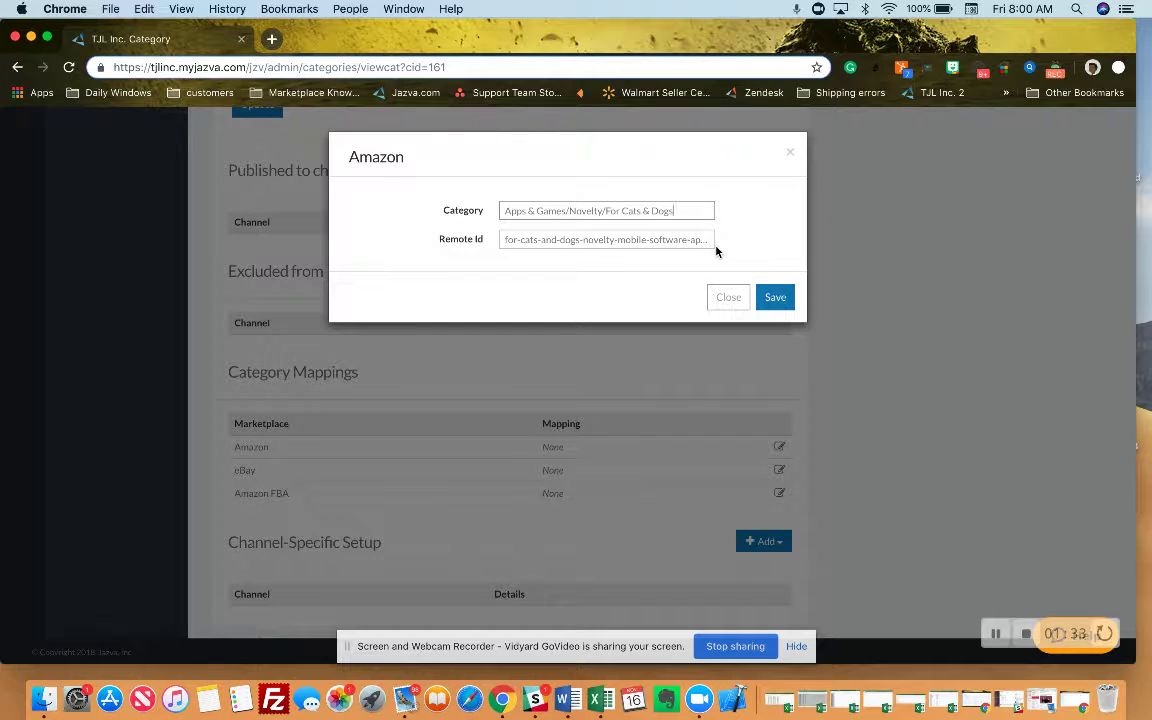
click(782, 304)
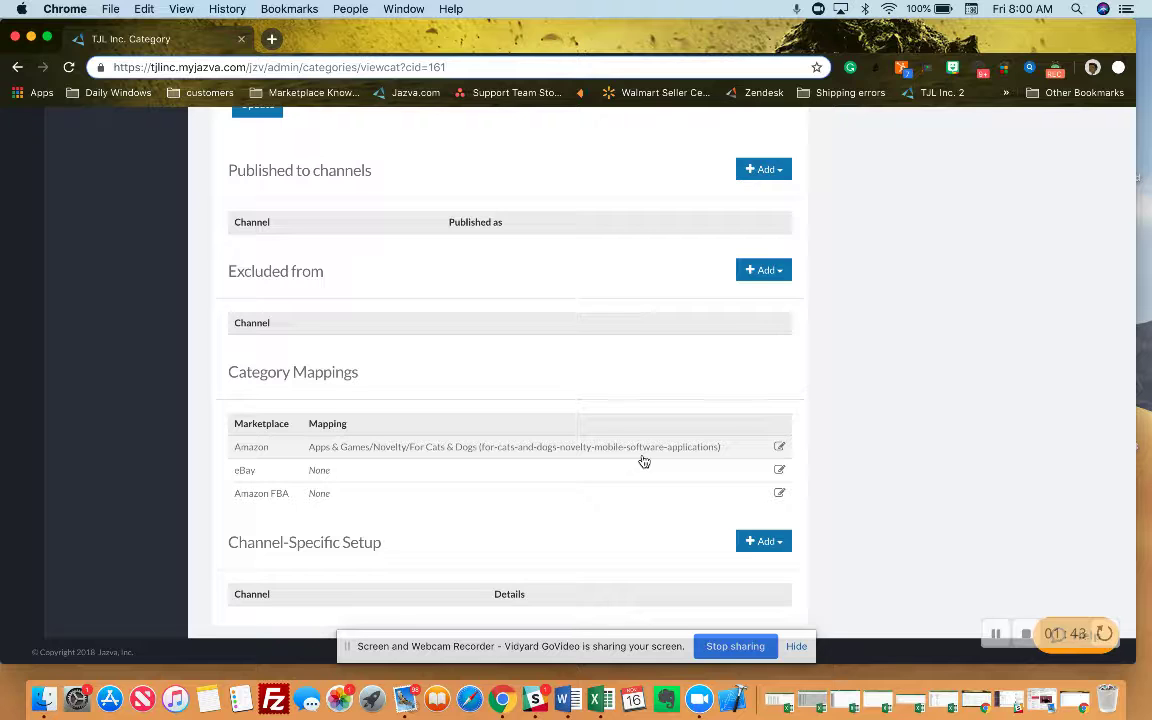
Return to the full category list and examine the subcategories under Mapping
scroll(580, 372, up, 2)
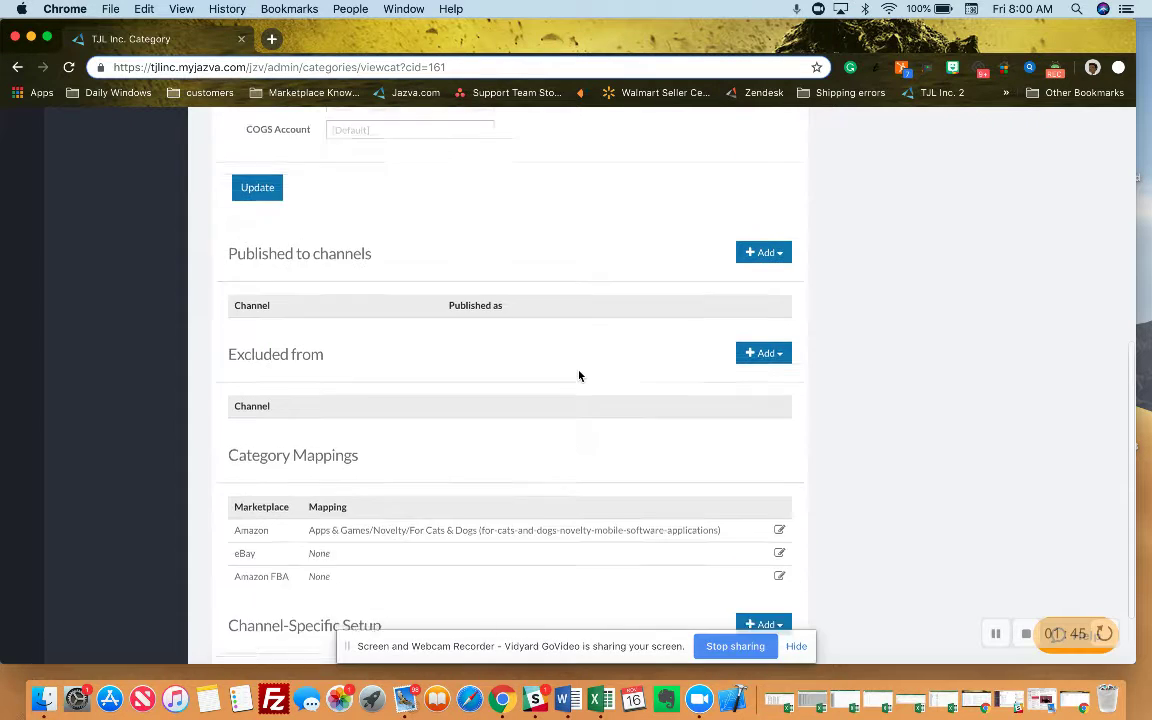
scroll(578, 376, down, 1)
scroll(578, 376, up, 10)
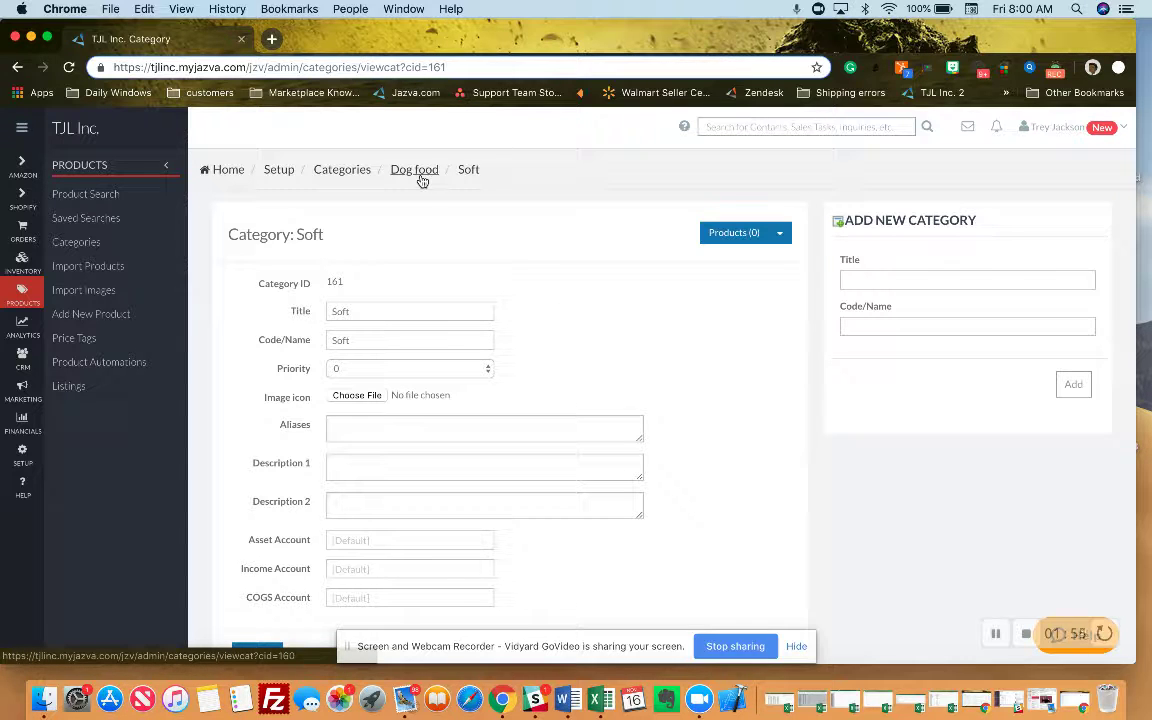
click(89, 250)
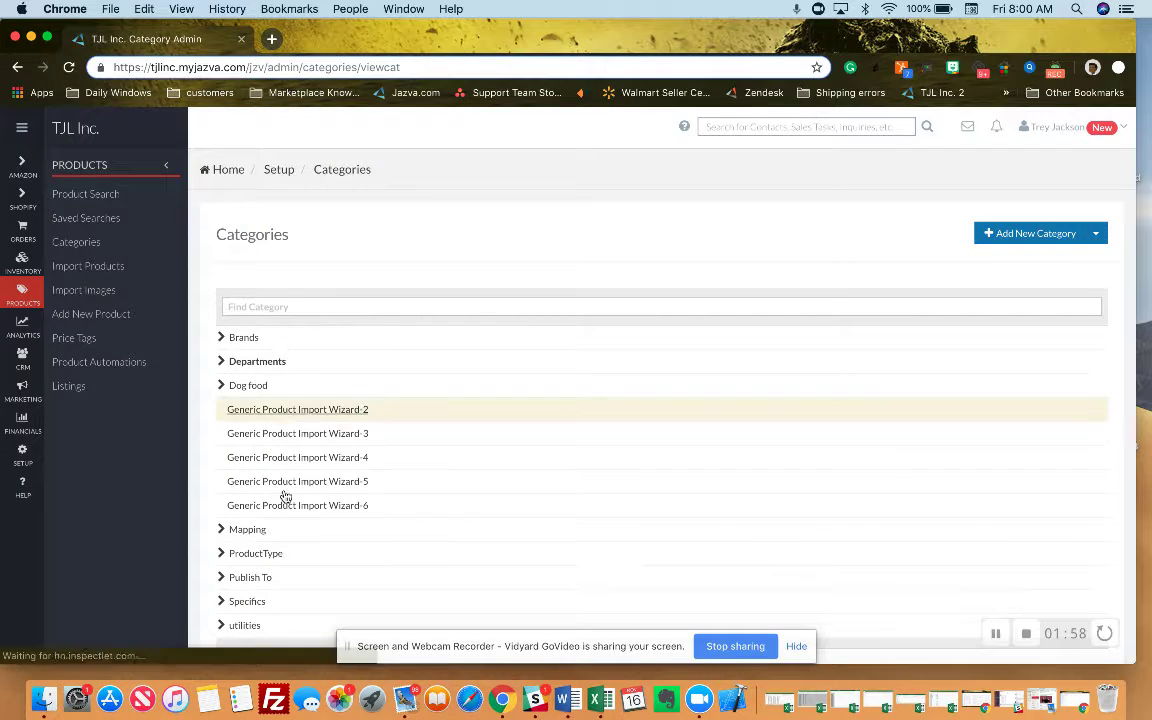
scroll(285, 497, down, 1)
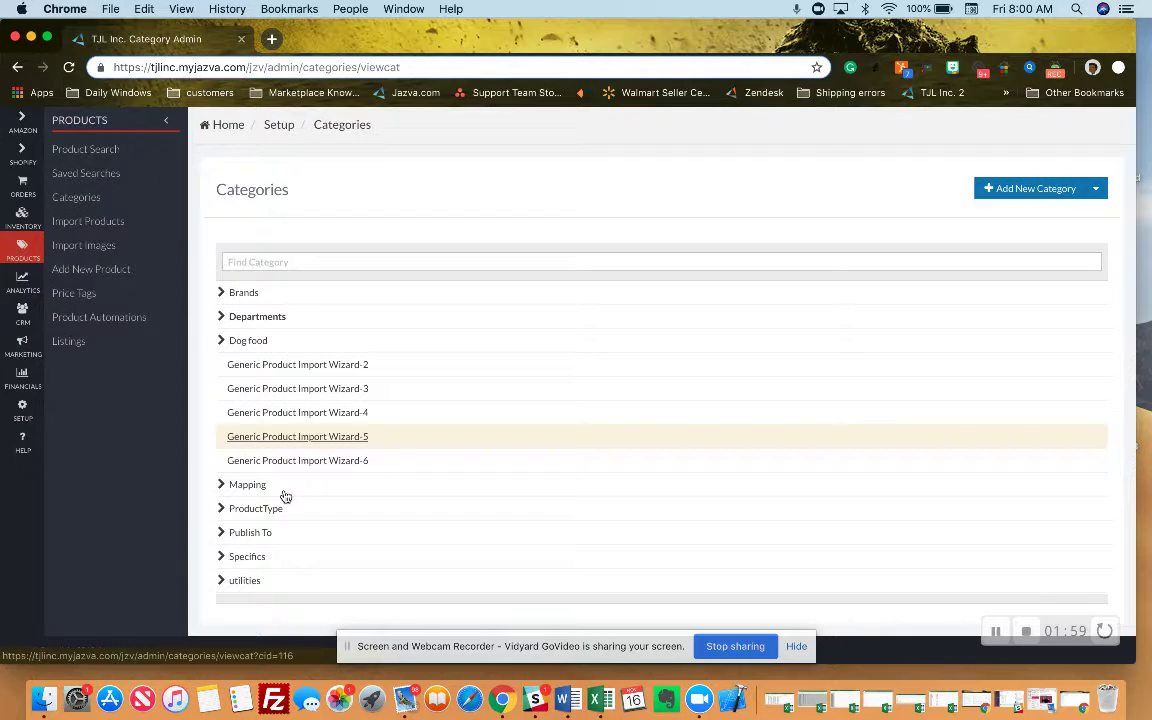
click(222, 487)
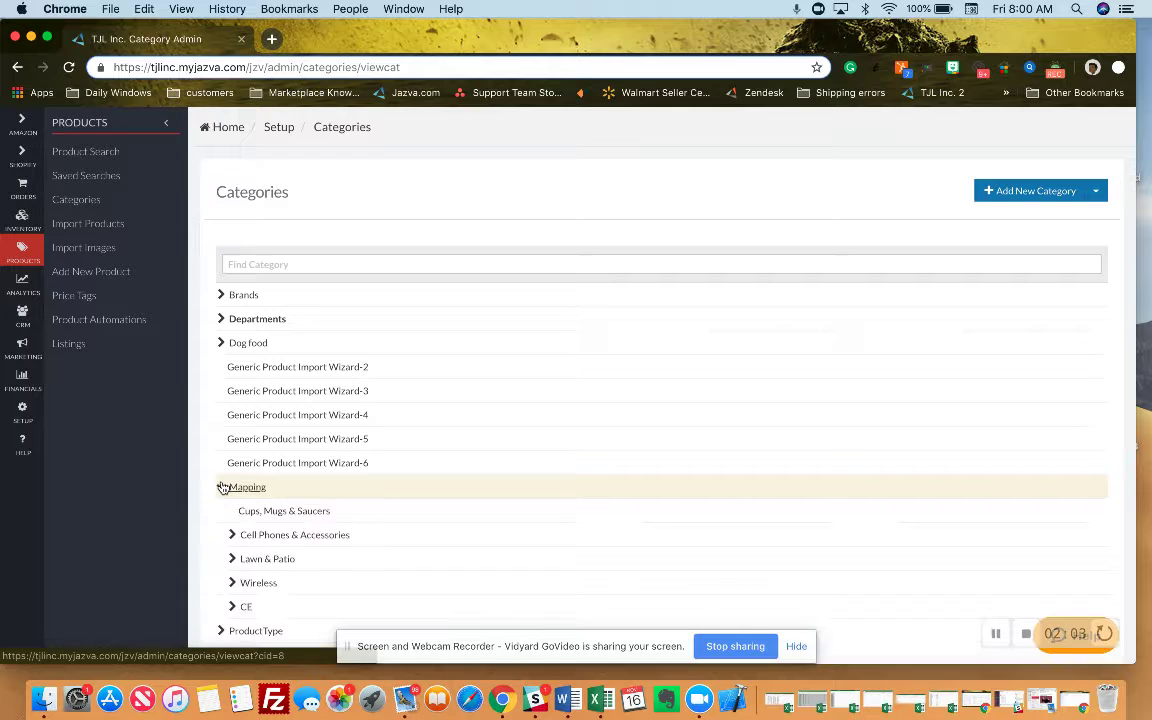
click(222, 487)
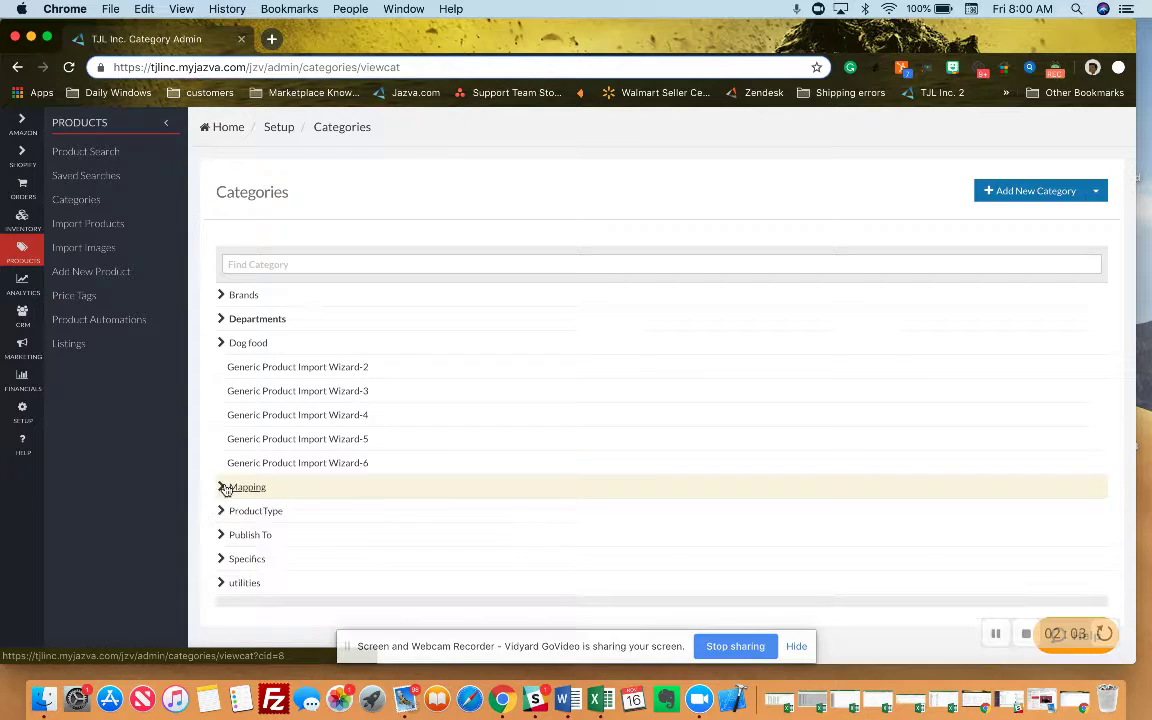
Expand the Publish To category and its eBay branch, and open the eBay category's details
click(222, 536)
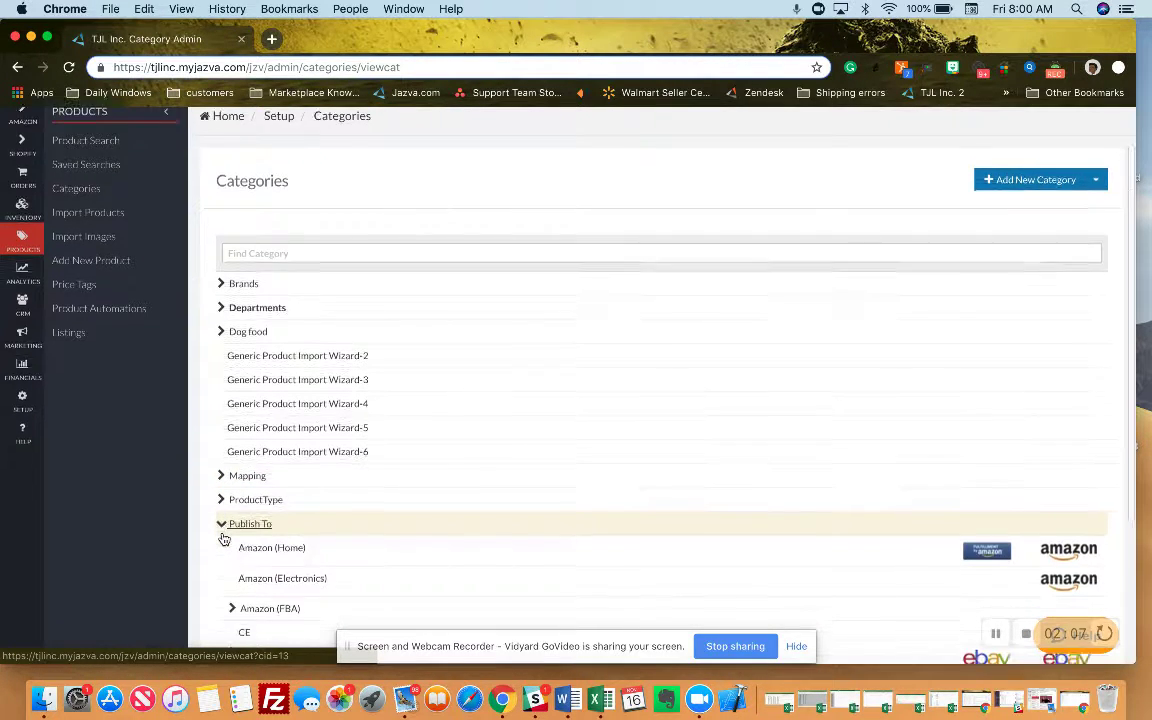
scroll(222, 537, down, 2)
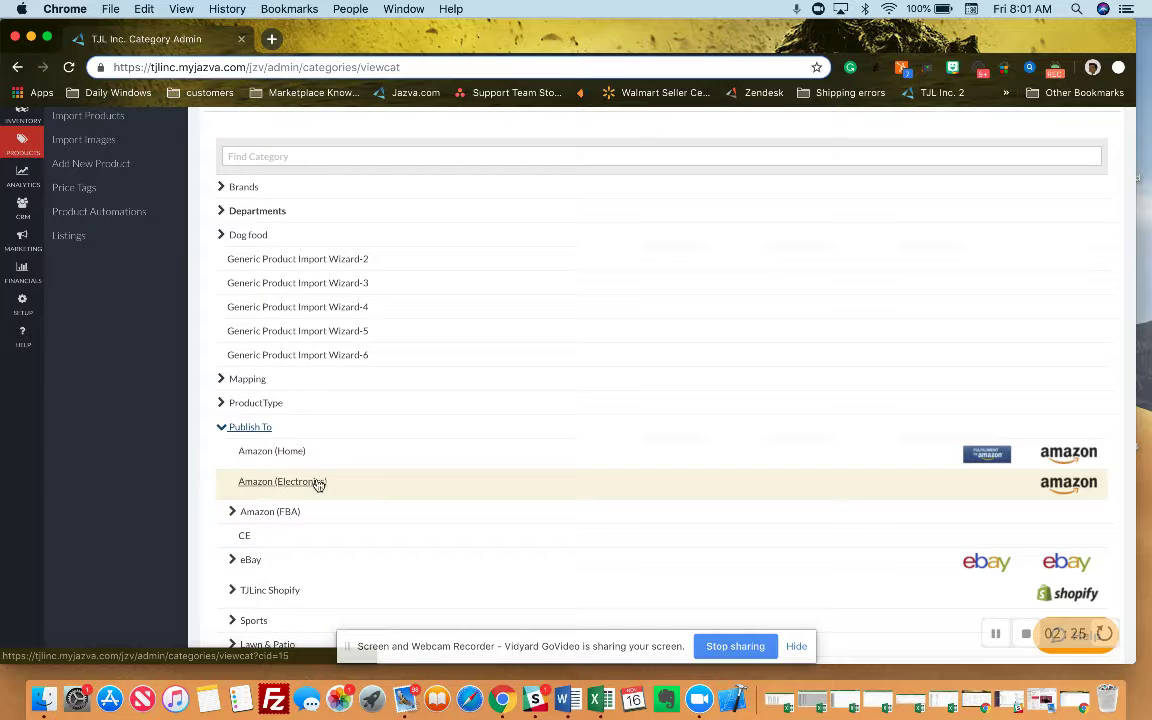
scroll(316, 490, down, 2)
click(231, 483)
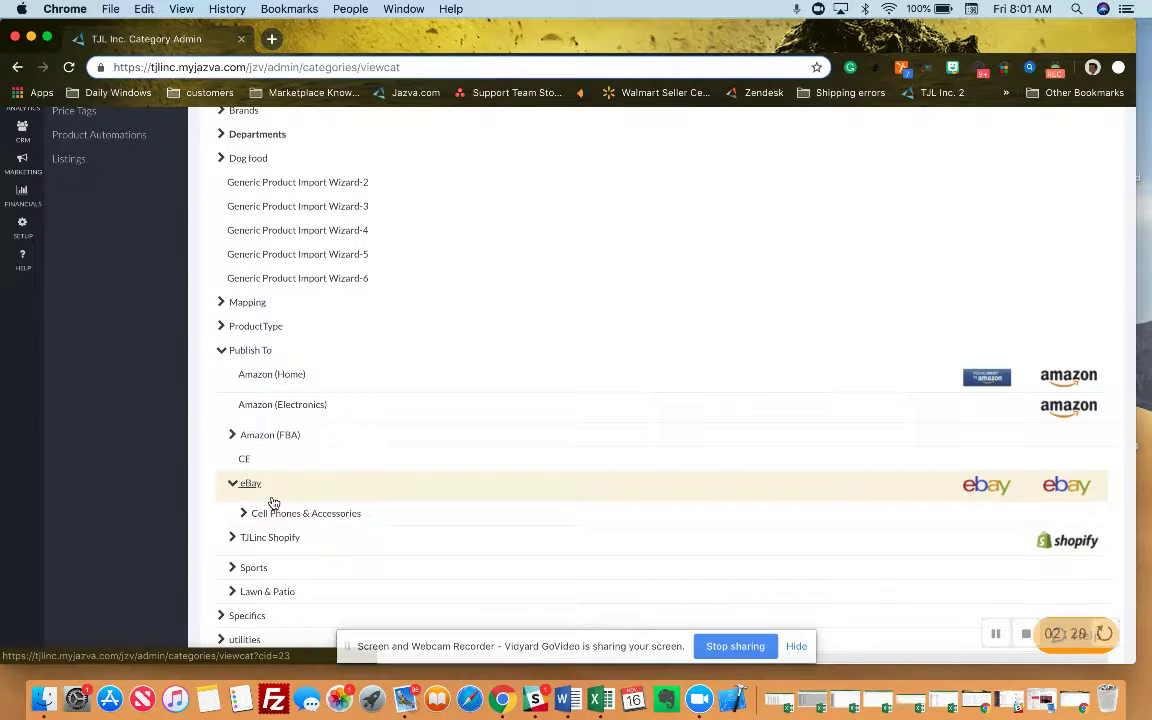
click(253, 489)
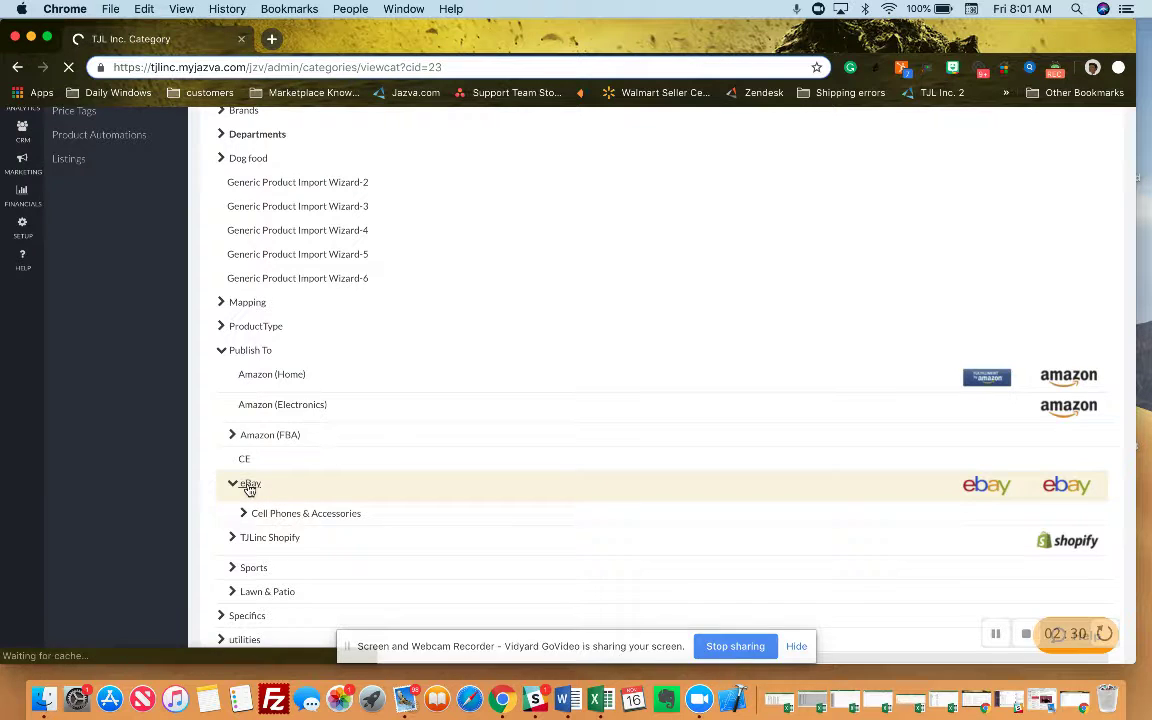
Add the channel [EBAY] TJL eBay to the channels the eBay category is published to
scroll(697, 344, down, 3)
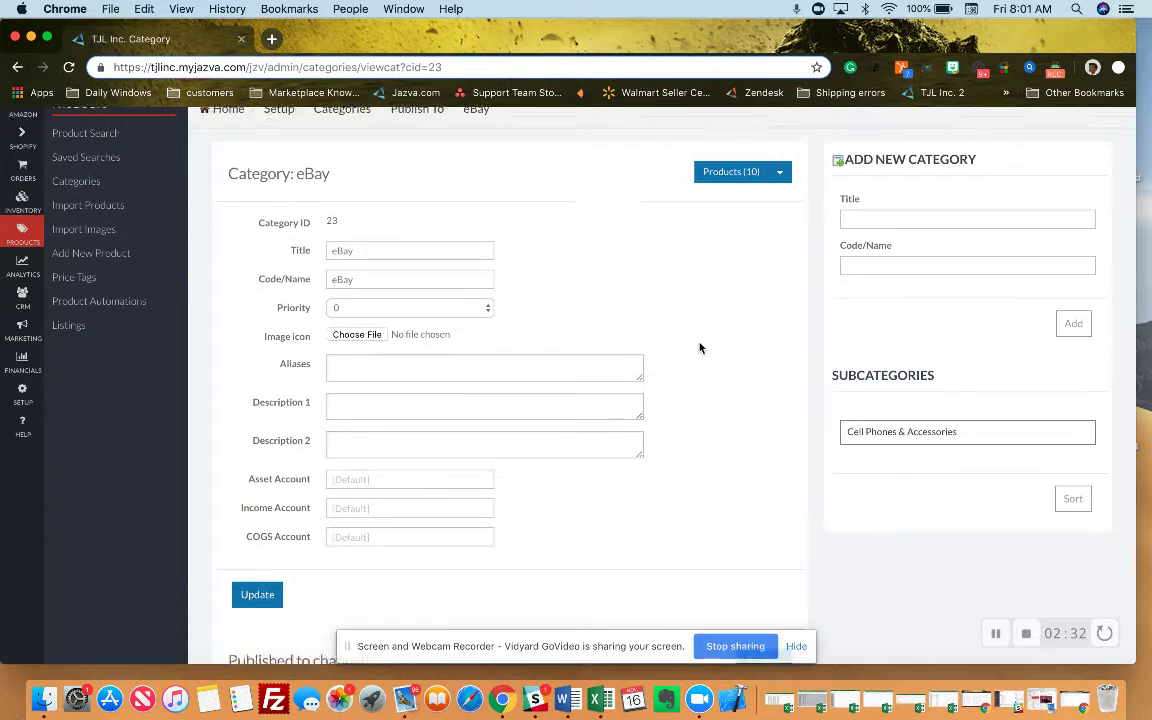
scroll(542, 244, up, 3)
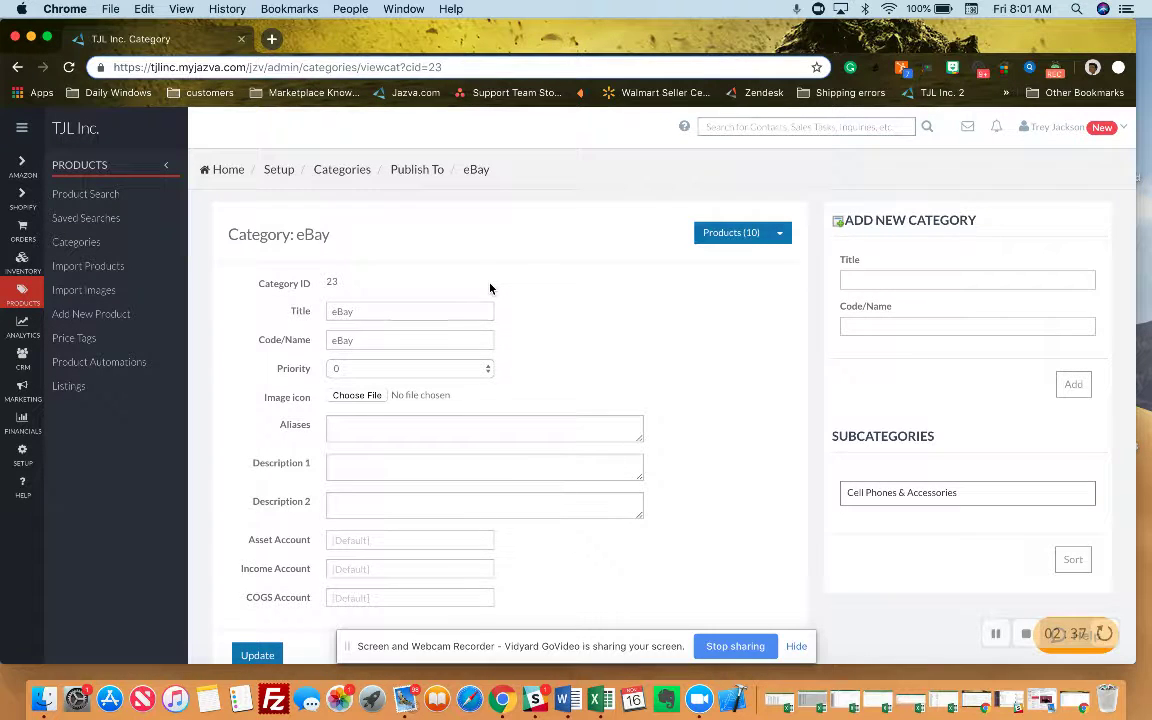
scroll(440, 449, down, 5)
scroll(440, 449, down, 10)
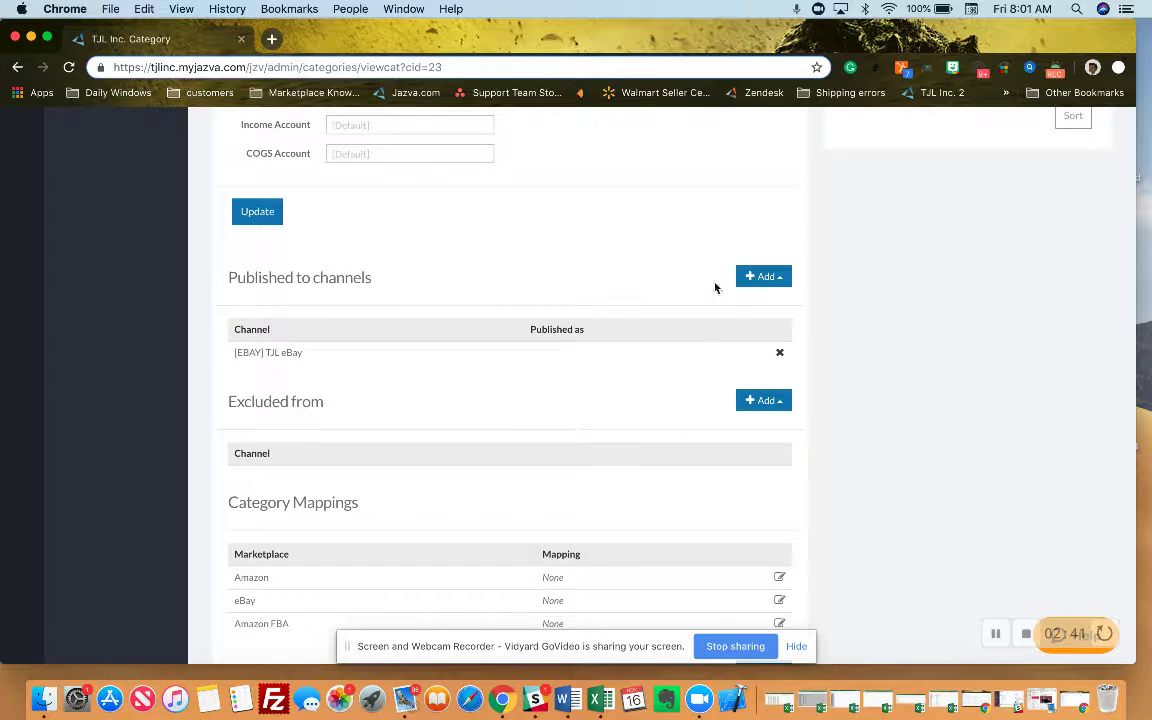
click(771, 279)
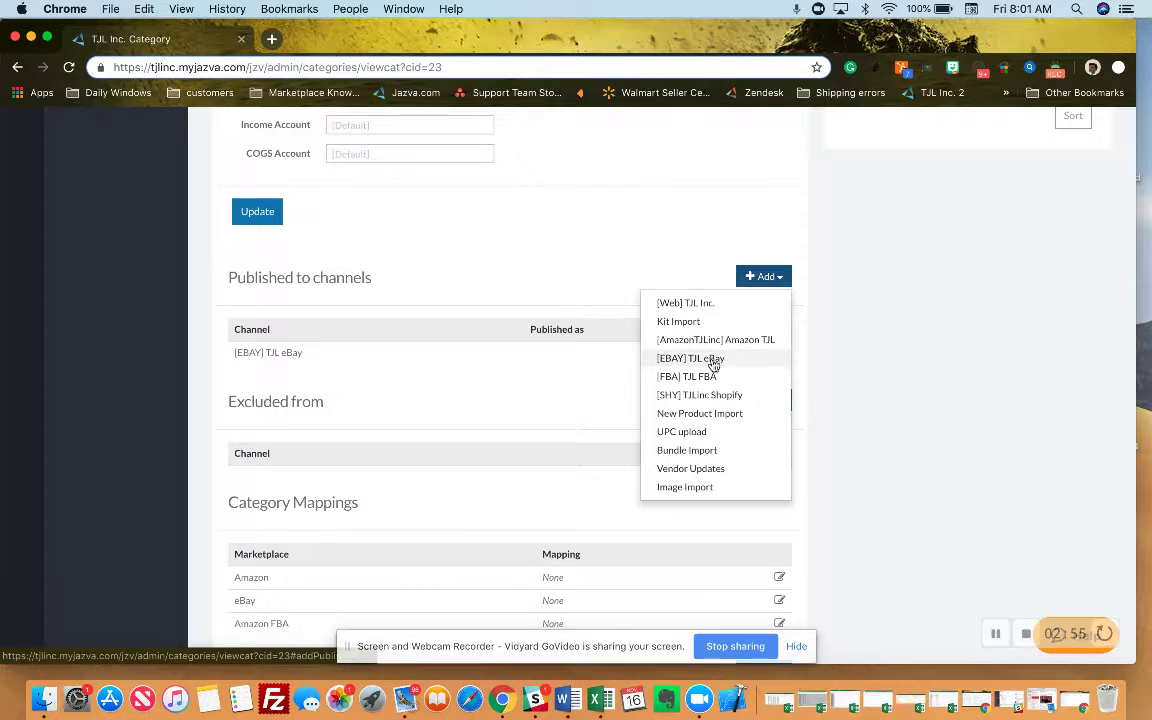
click(715, 358)
click(711, 270)
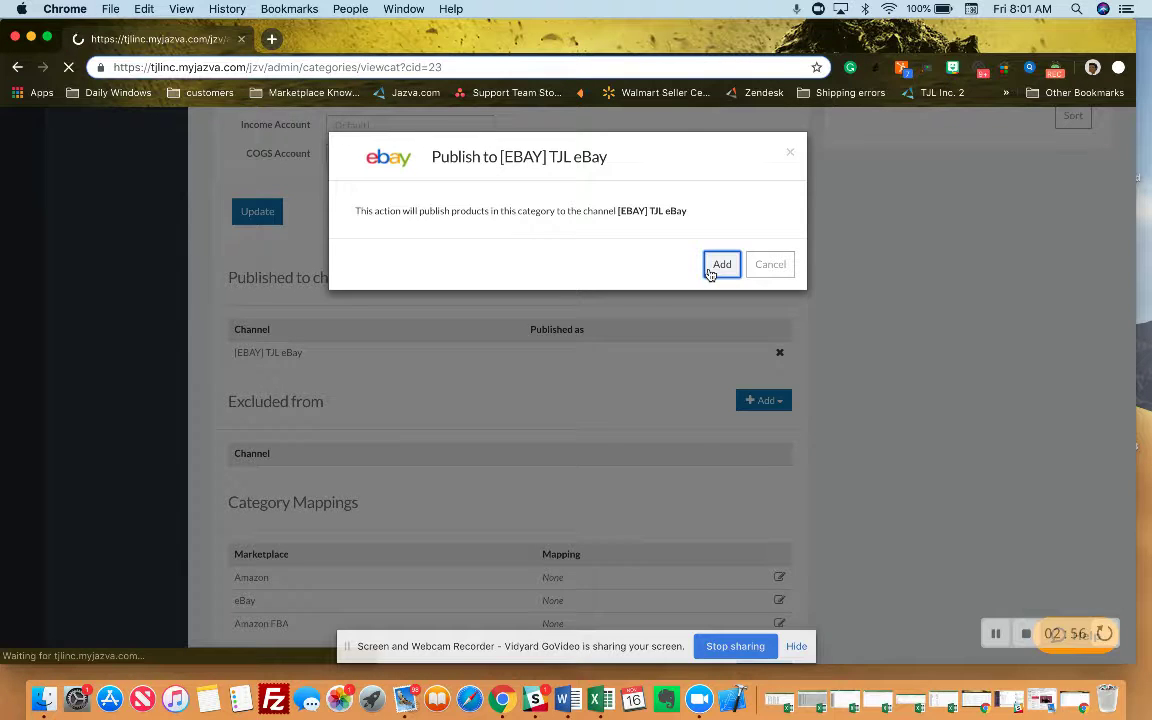
Open the eBay category's channel-specific setup for [EBAY] TJL eBay and review its shipping and listing profile options, leaving them as they are
scroll(658, 486, down, 5)
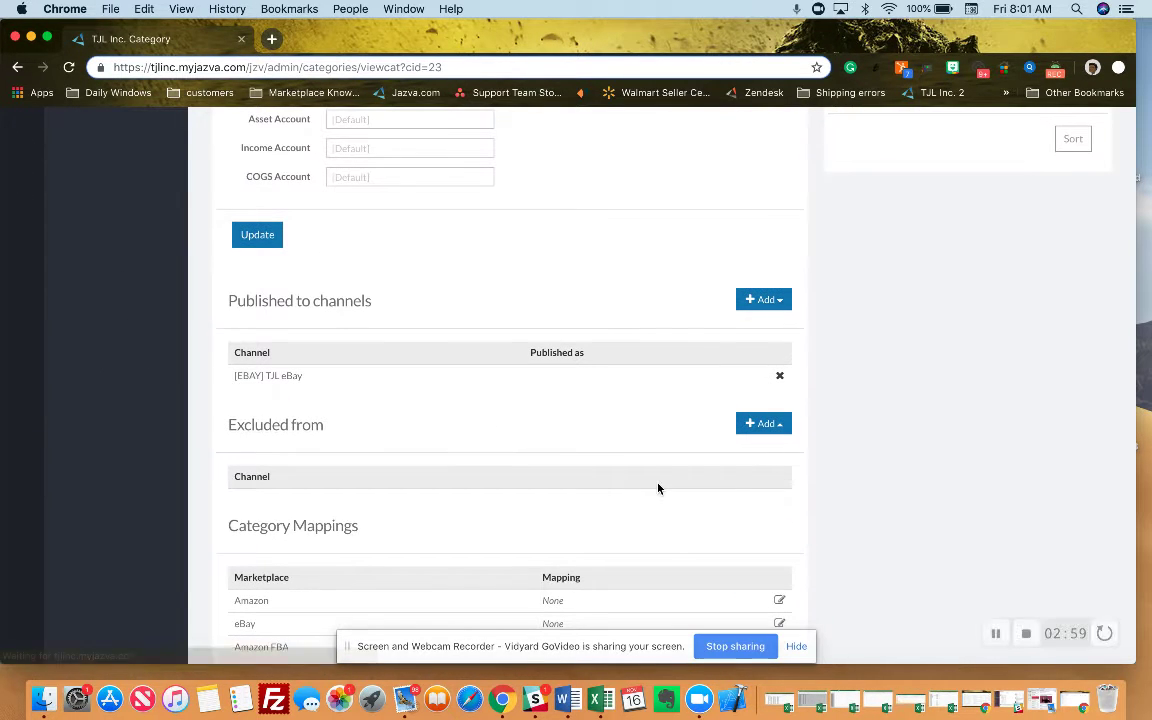
scroll(591, 386, down, 2)
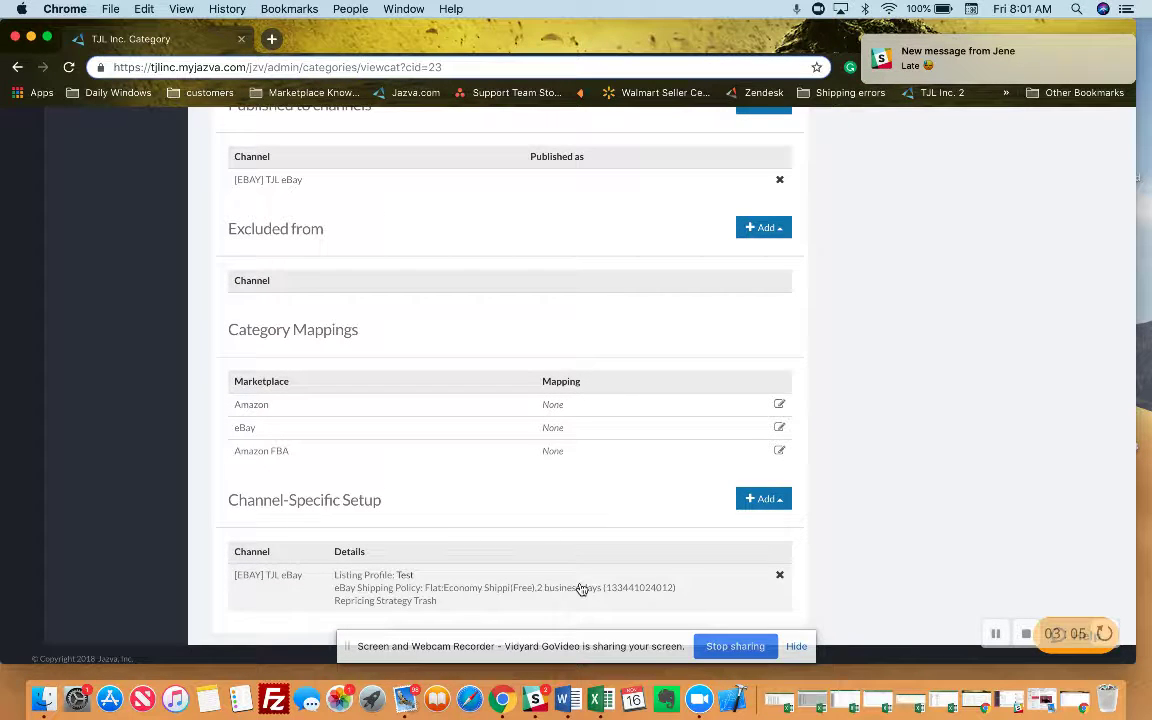
click(470, 589)
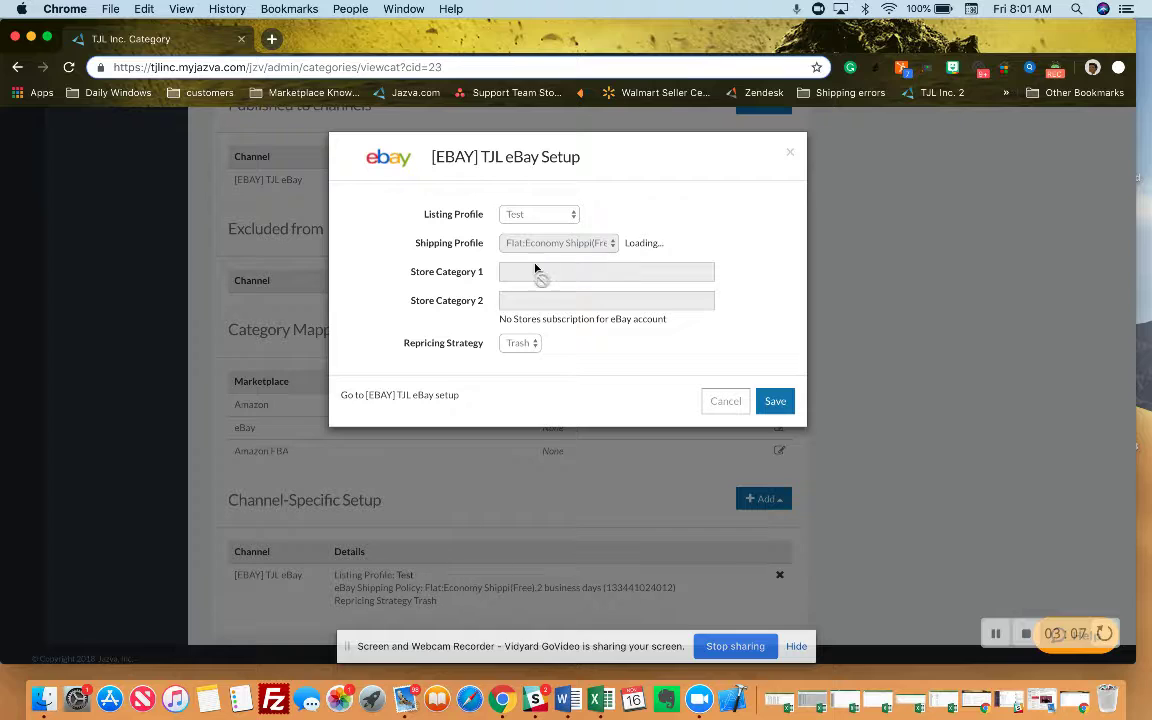
click(592, 250)
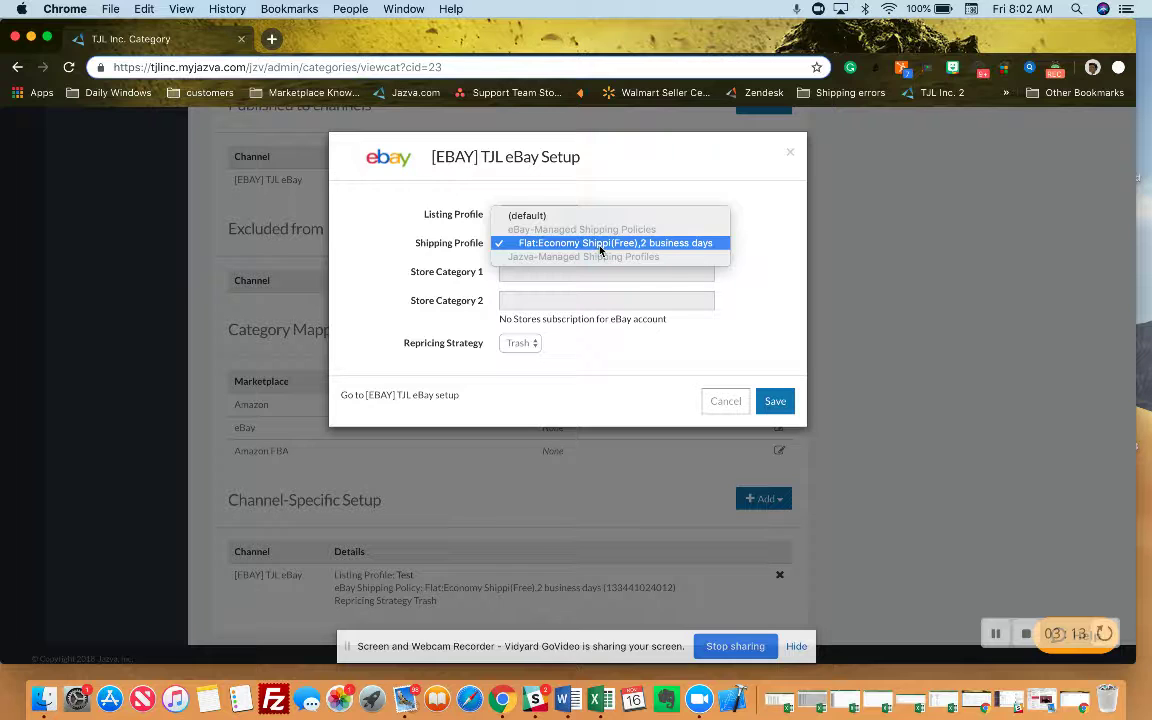
click(612, 340)
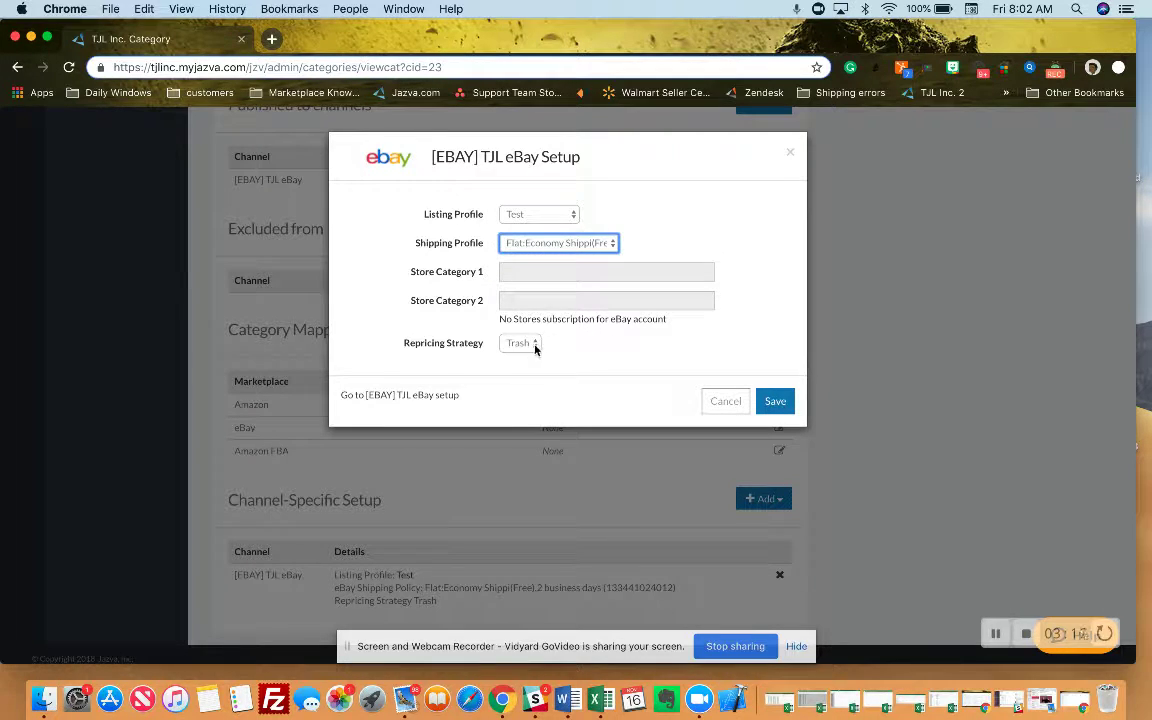
click(543, 216)
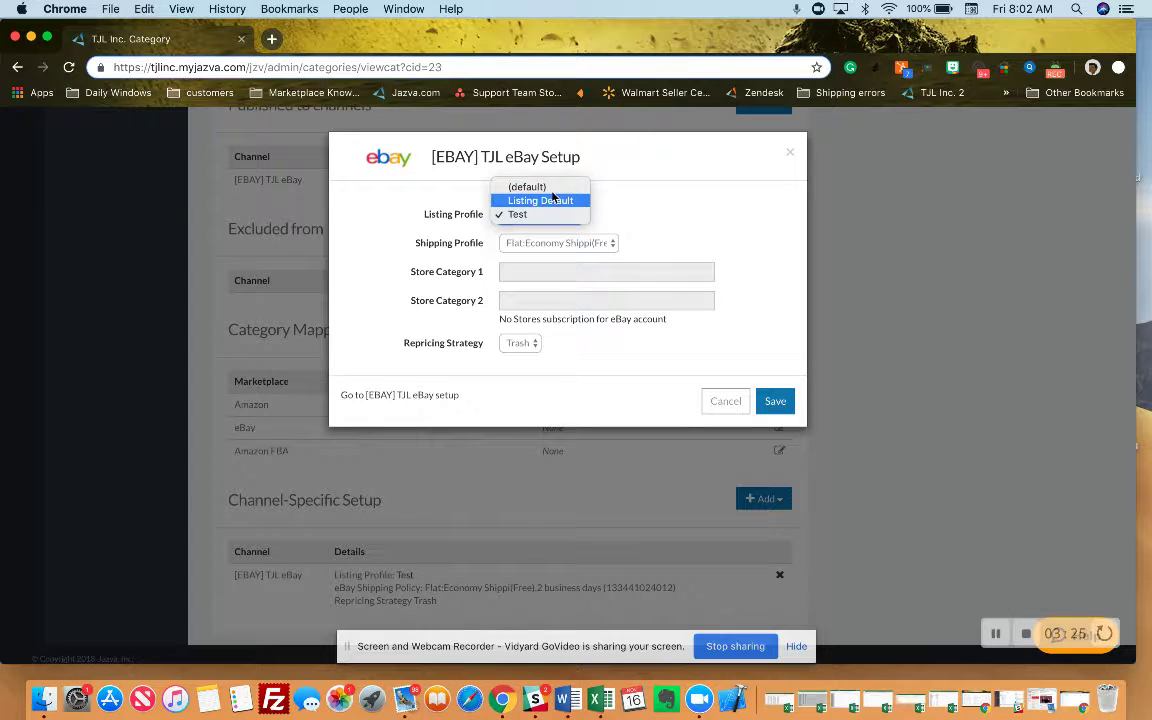
click(665, 212)
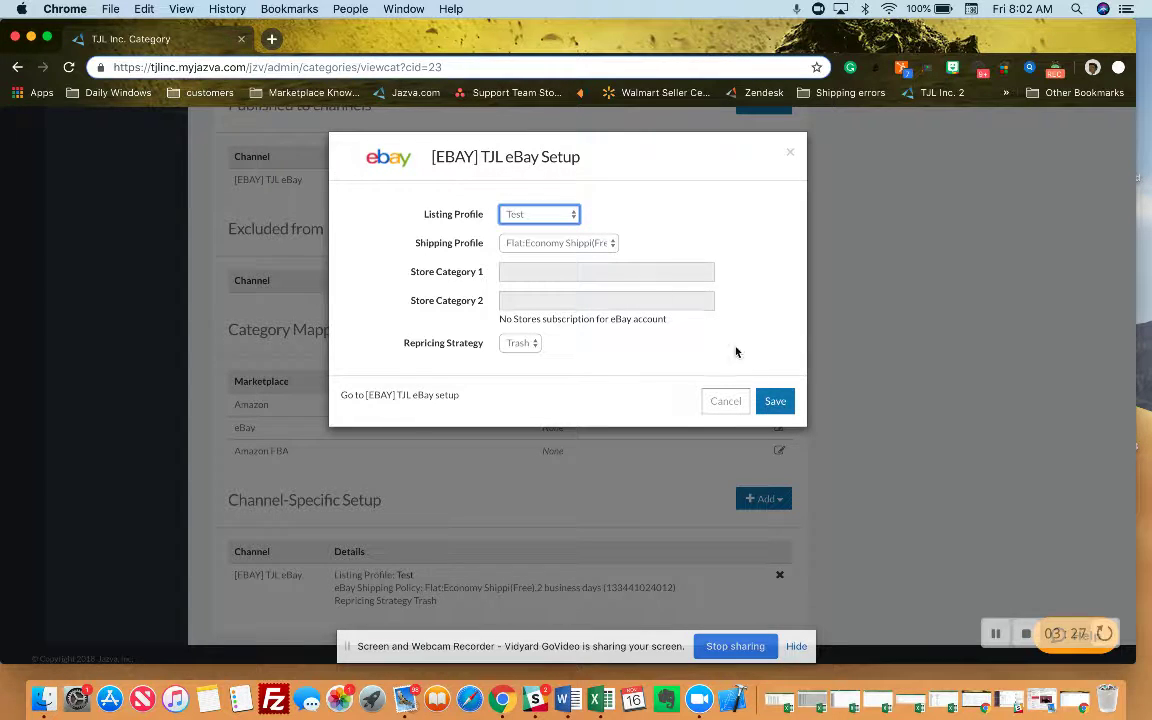
click(647, 458)
Check which channels can be added to the eBay category's channel-specific setup, and review the category's details and published channels
scroll(712, 562, down, 1)
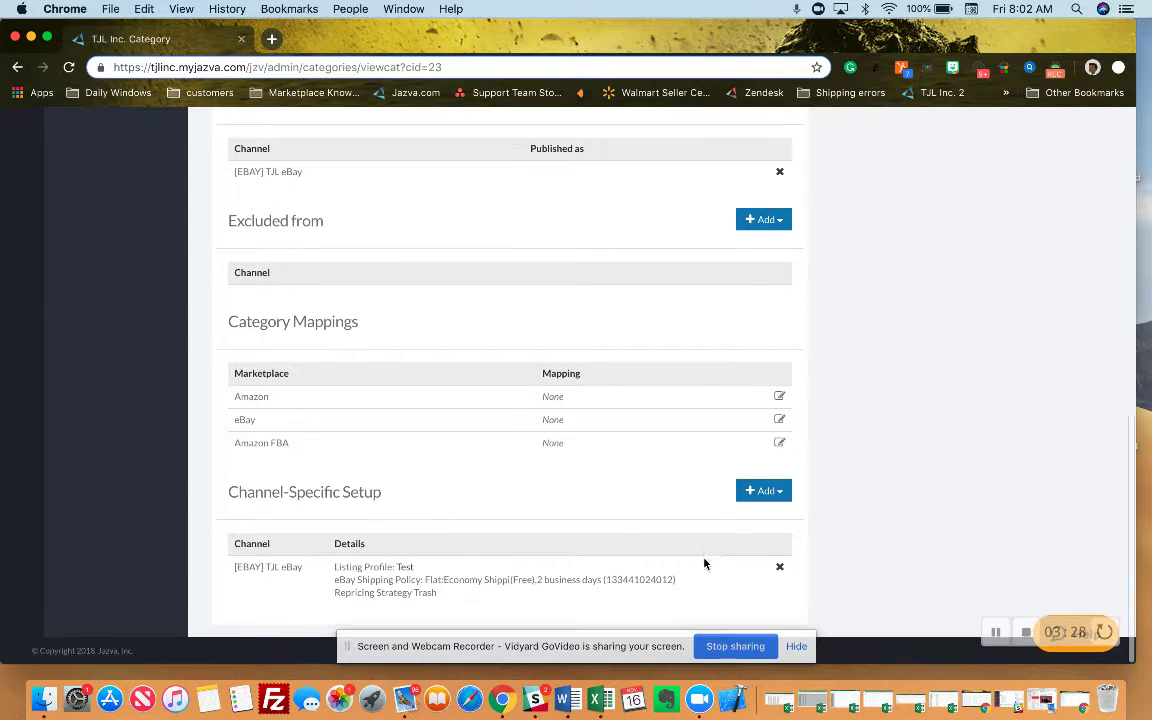
click(763, 492)
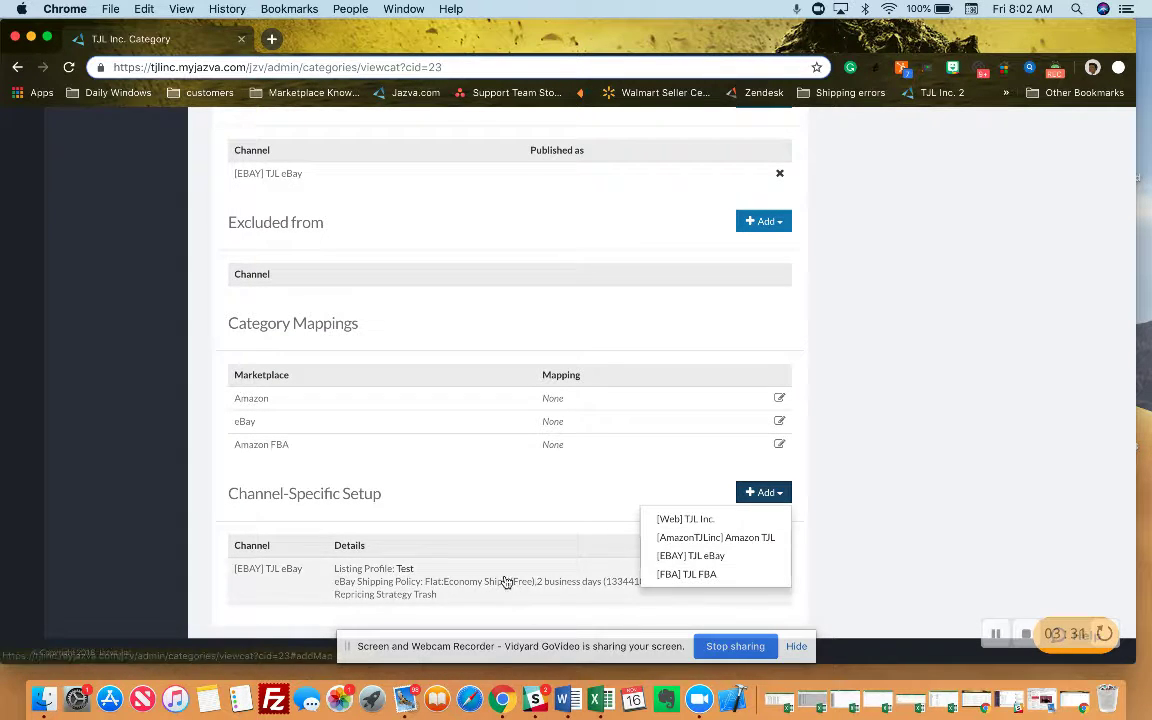
click(545, 506)
scroll(576, 341, up, 3)
scroll(576, 341, up, 10)
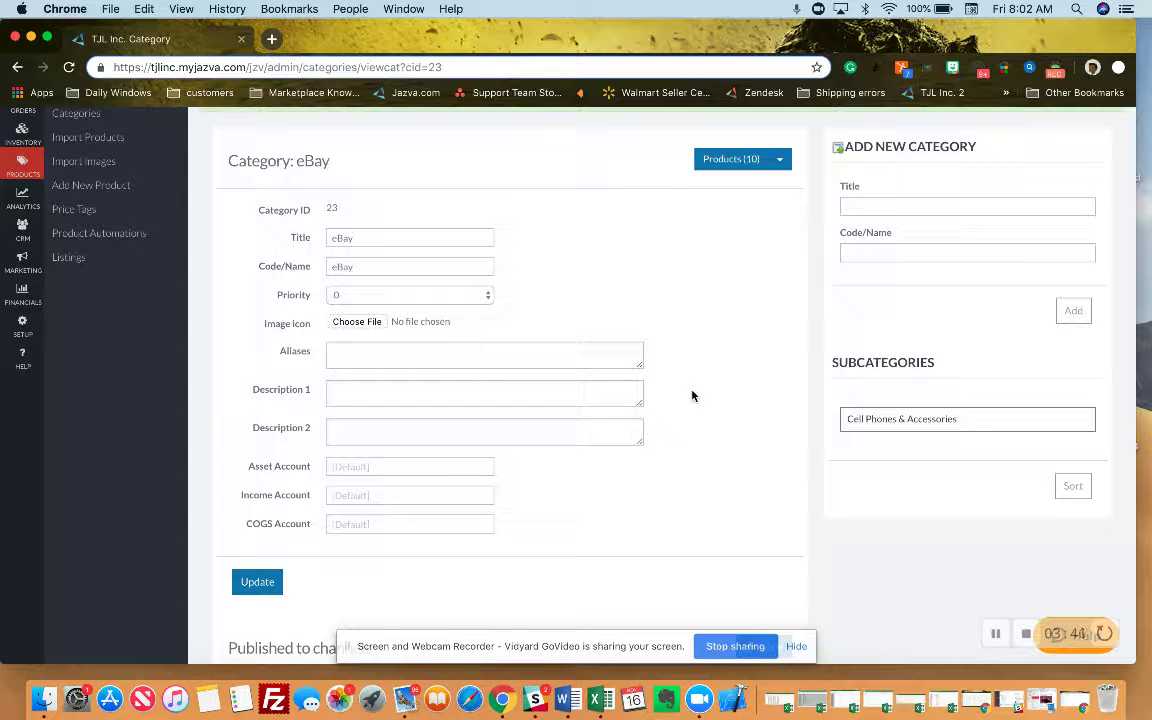
scroll(540, 509, down, 6)
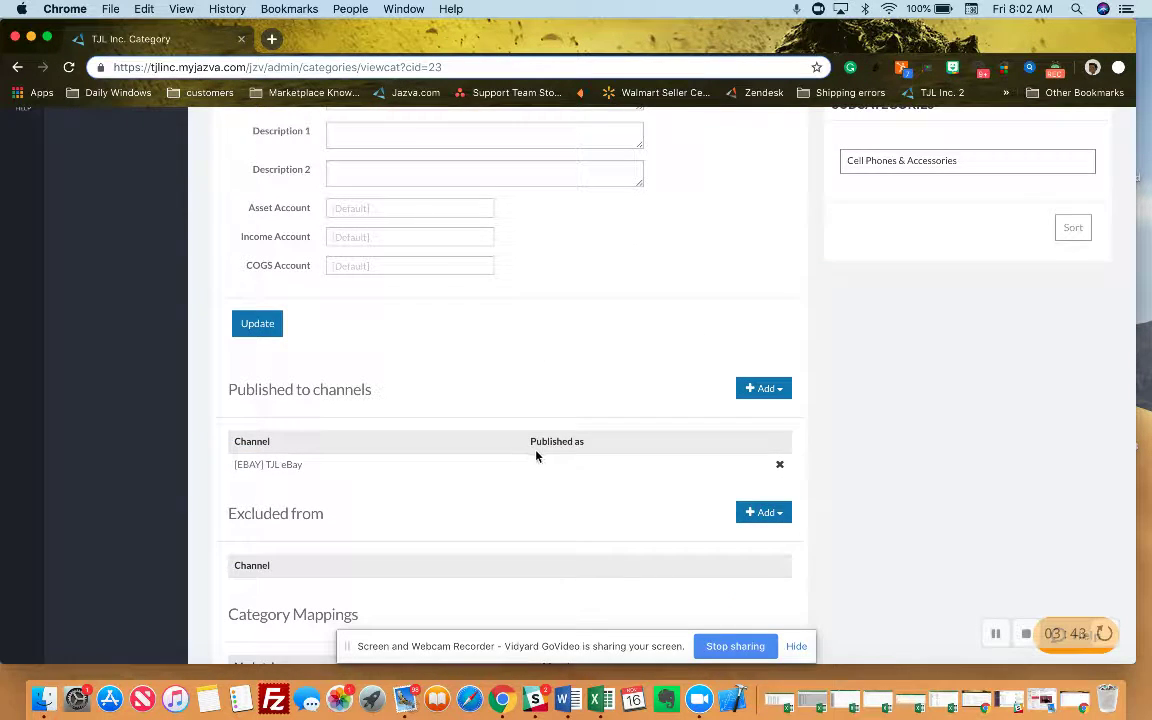
scroll(536, 456, up, 7)
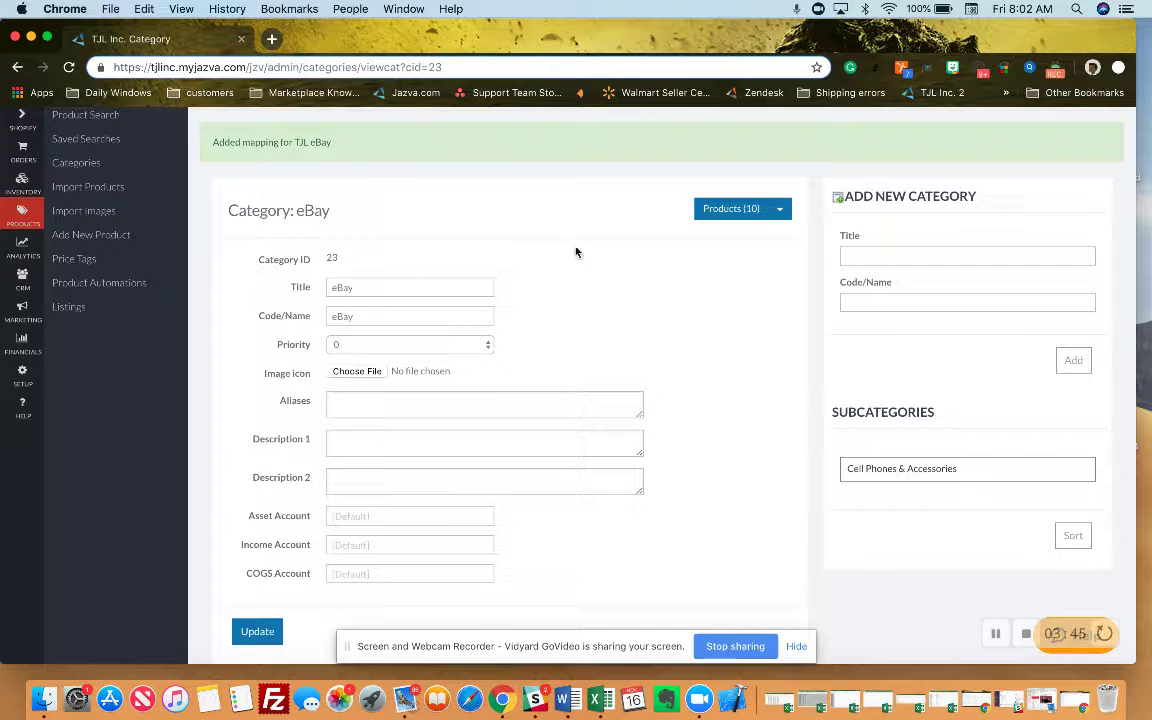
scroll(776, 427, up, 2)
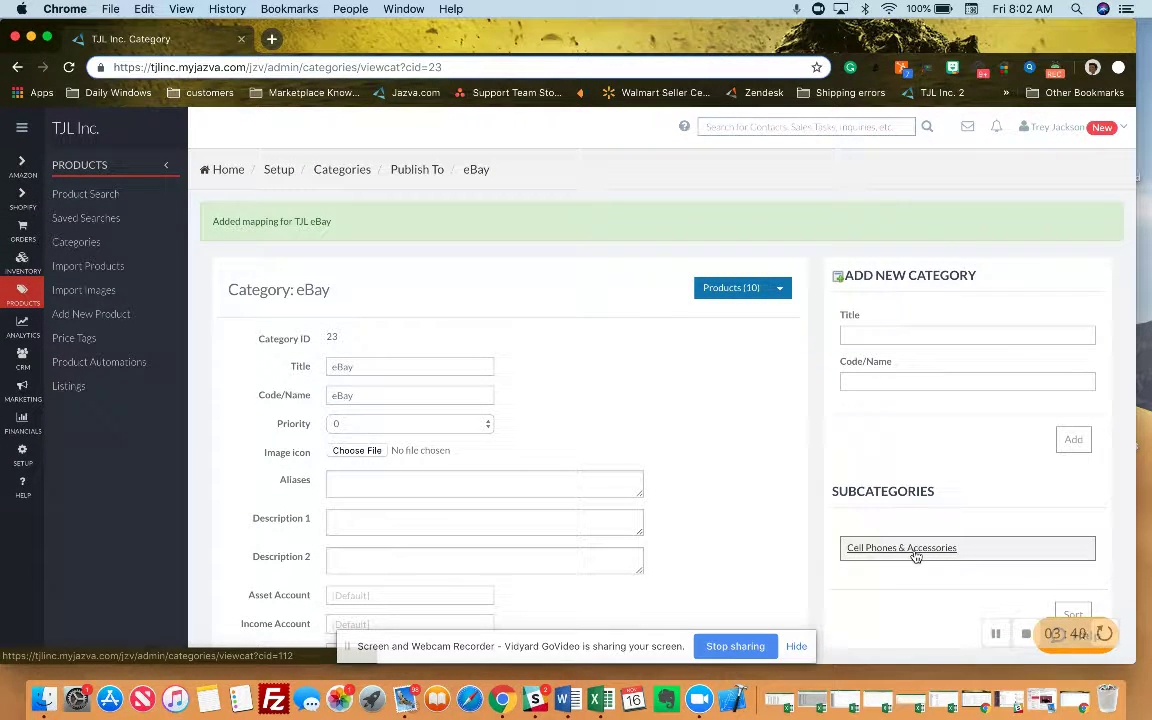
Go down from the eBay category through Cell Phones & Accessories and Cell Phone Accessories to the Mounts & Holders subcategory
click(915, 556)
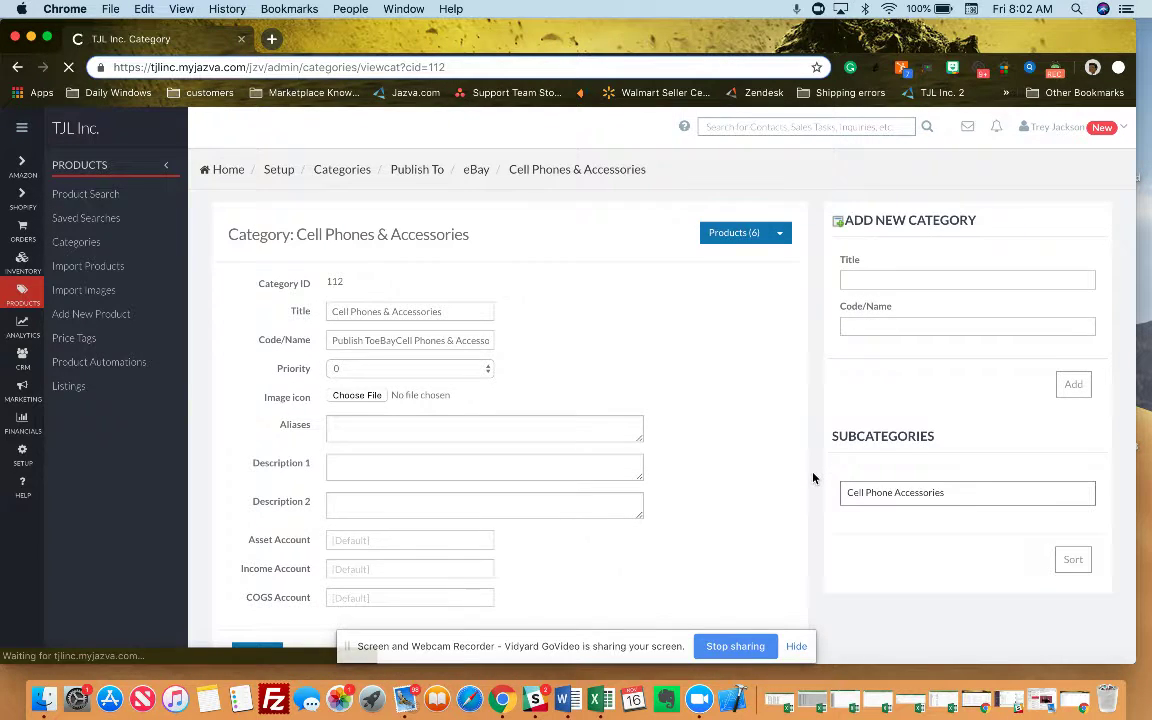
scroll(813, 478, down, 10)
scroll(830, 430, up, 5)
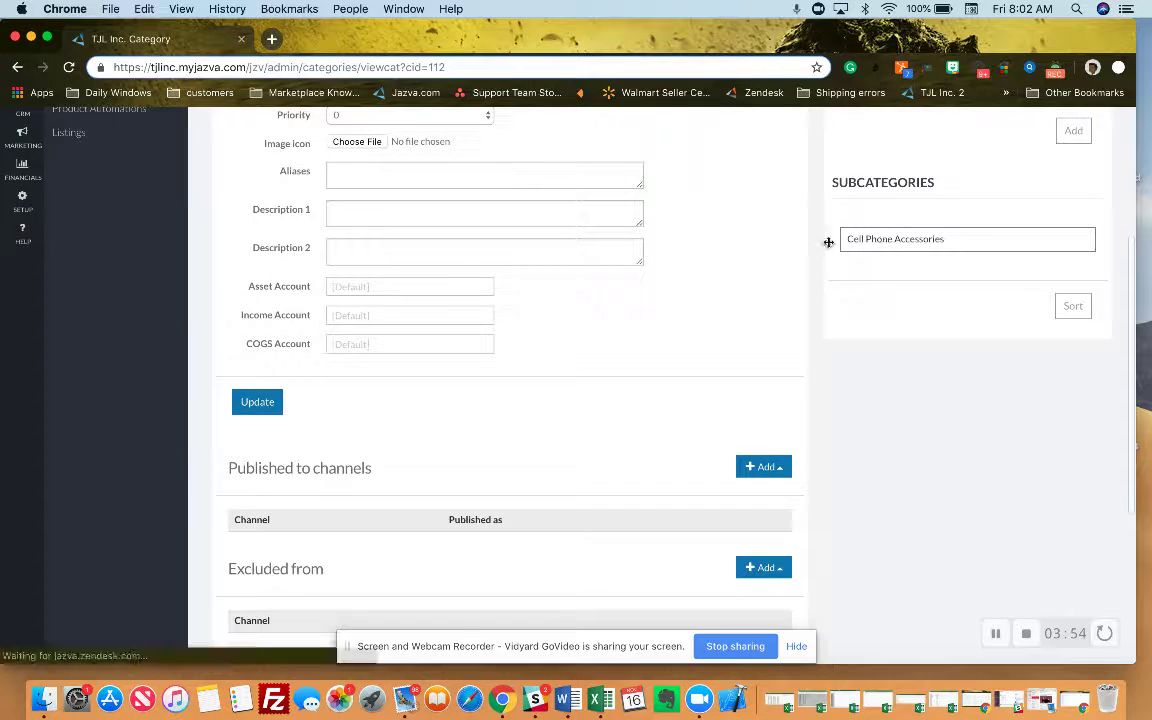
scroll(793, 261, up, 1)
scroll(793, 261, up, 1)
click(874, 360)
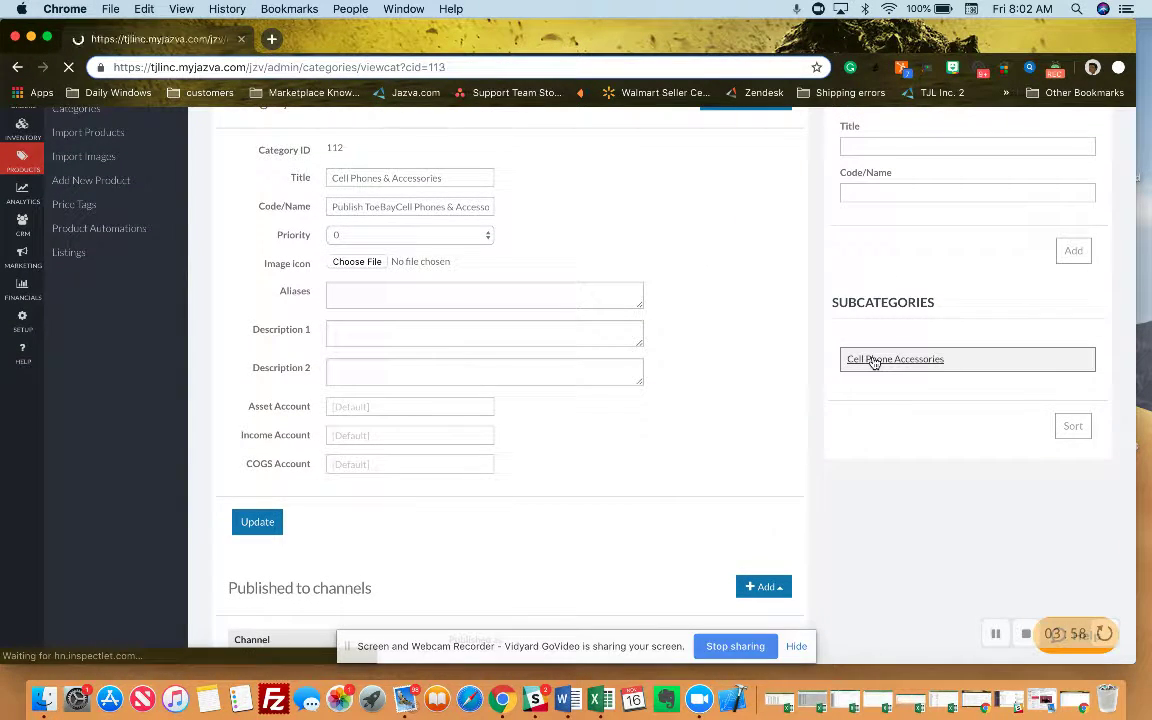
scroll(712, 380, down, 5)
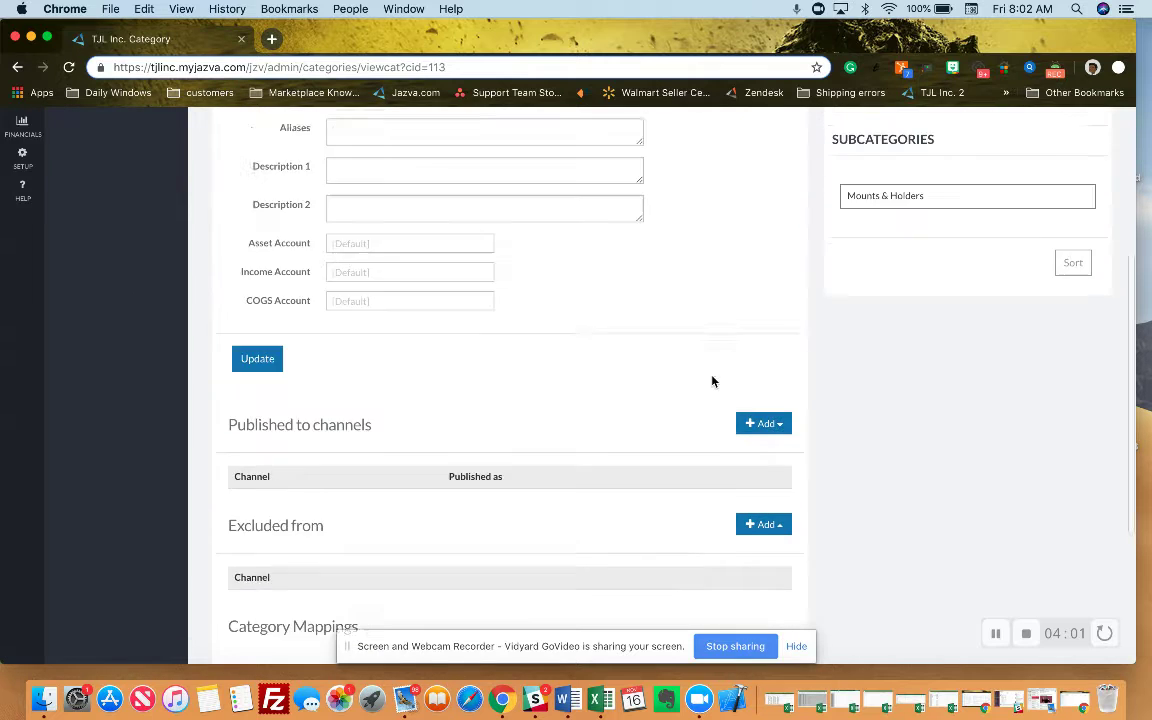
scroll(861, 293, up, 2)
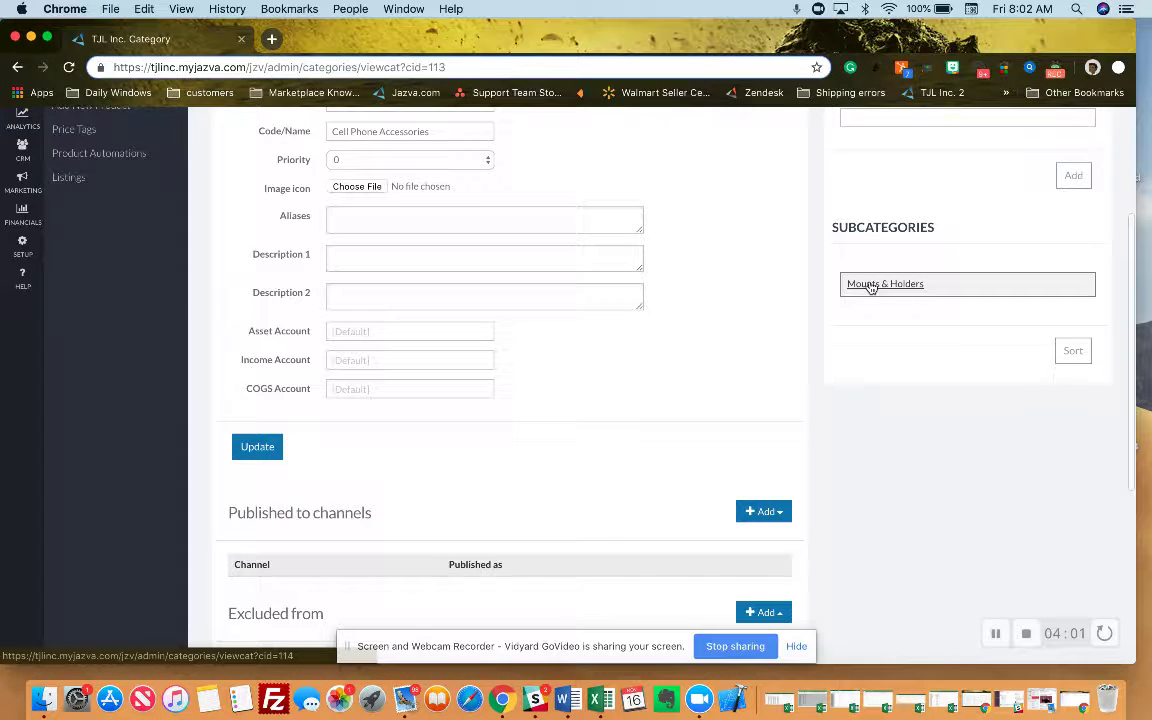
click(871, 285)
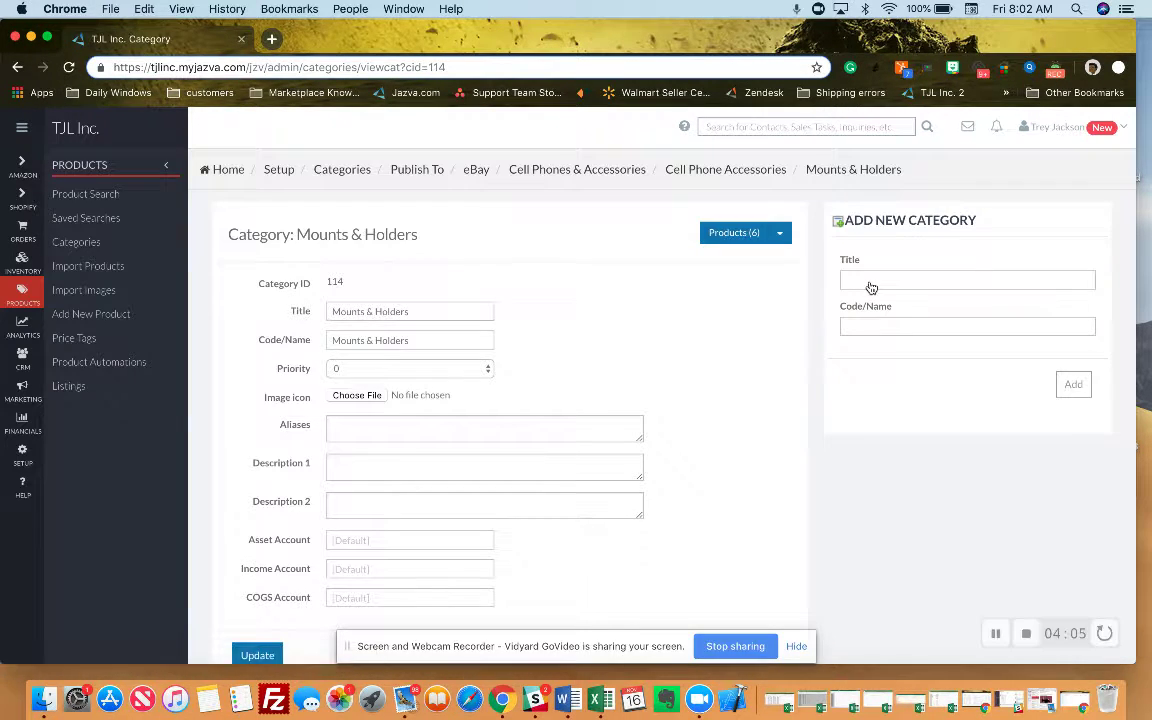
Examine the marketplace category mappings of the Mounts & Holders subcategory, especially the one for eBay
scroll(780, 350, down, 10)
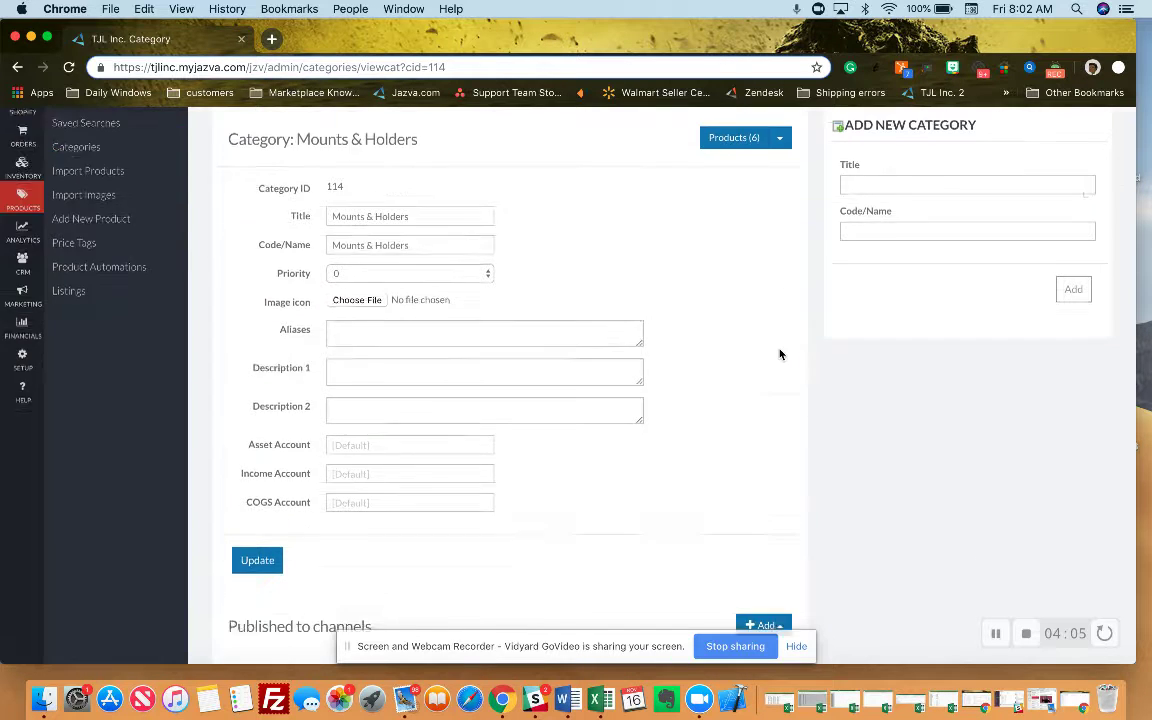
scroll(780, 354, down, 1)
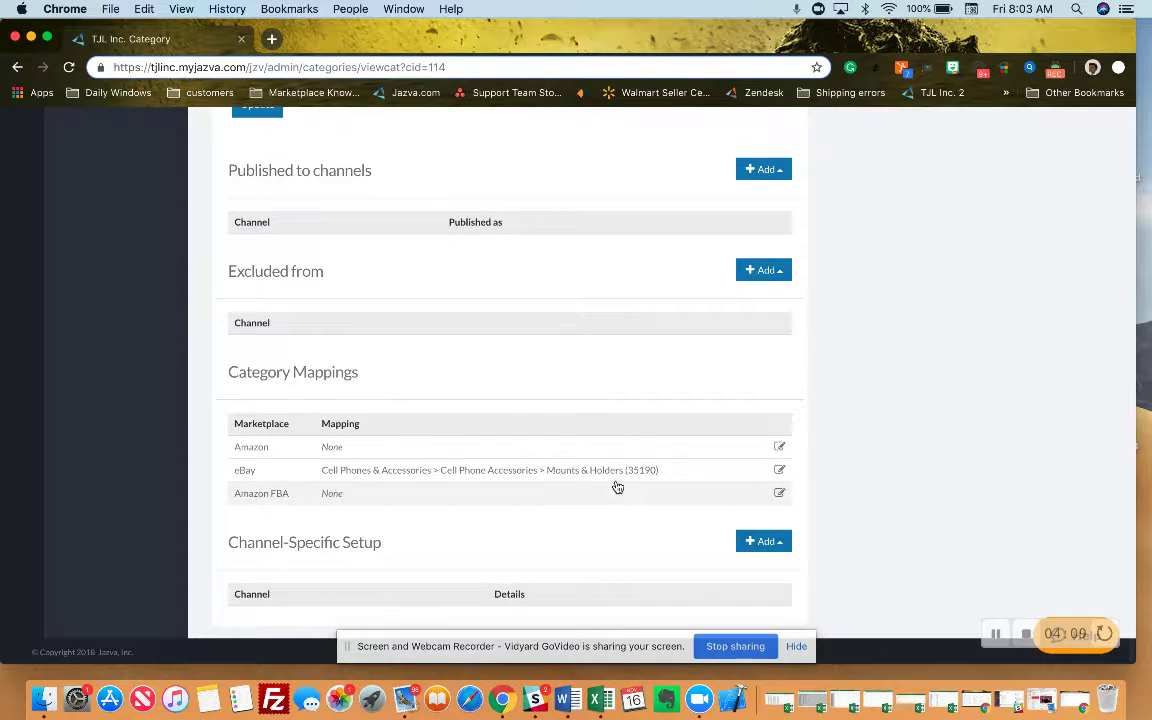
scroll(618, 485, up, 10)
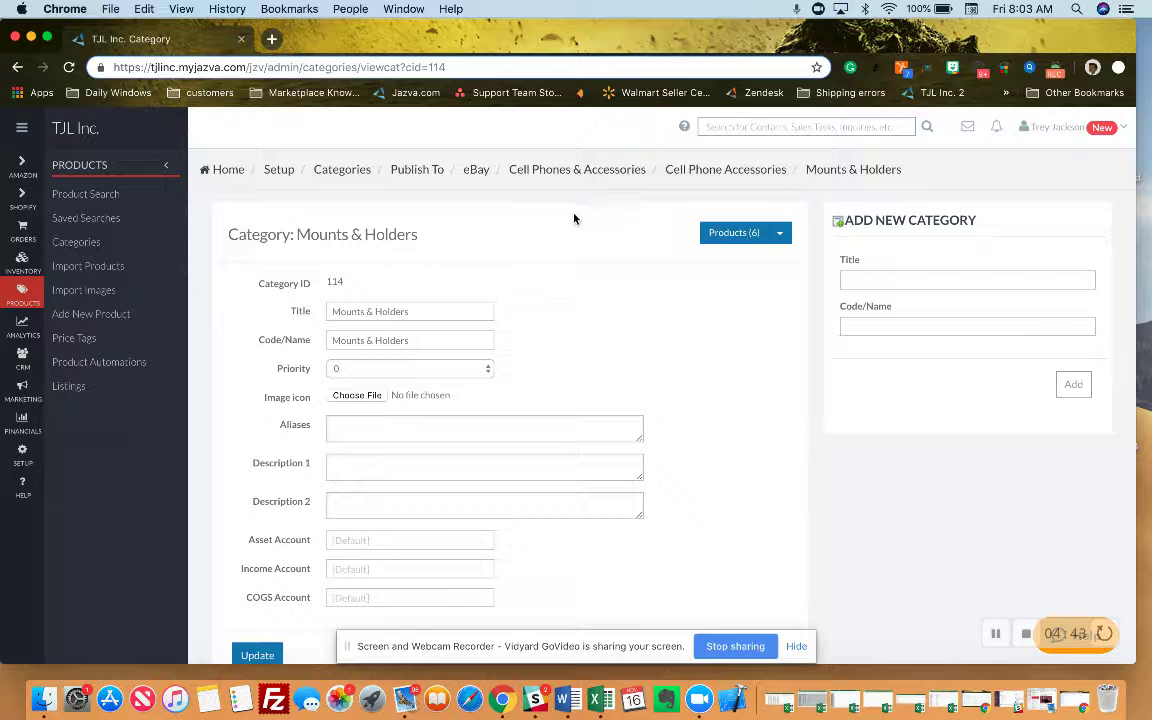
Return to the full category list and expand Departments and Brands to review their subcategories
click(340, 172)
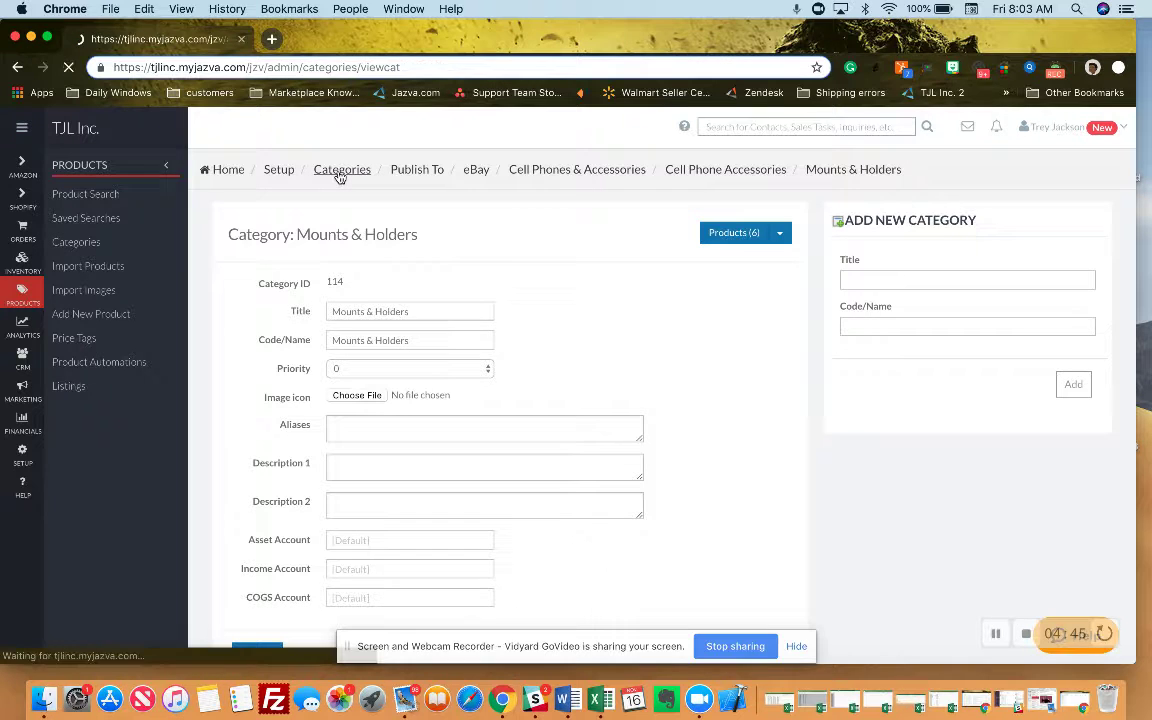
scroll(642, 266, down, 1)
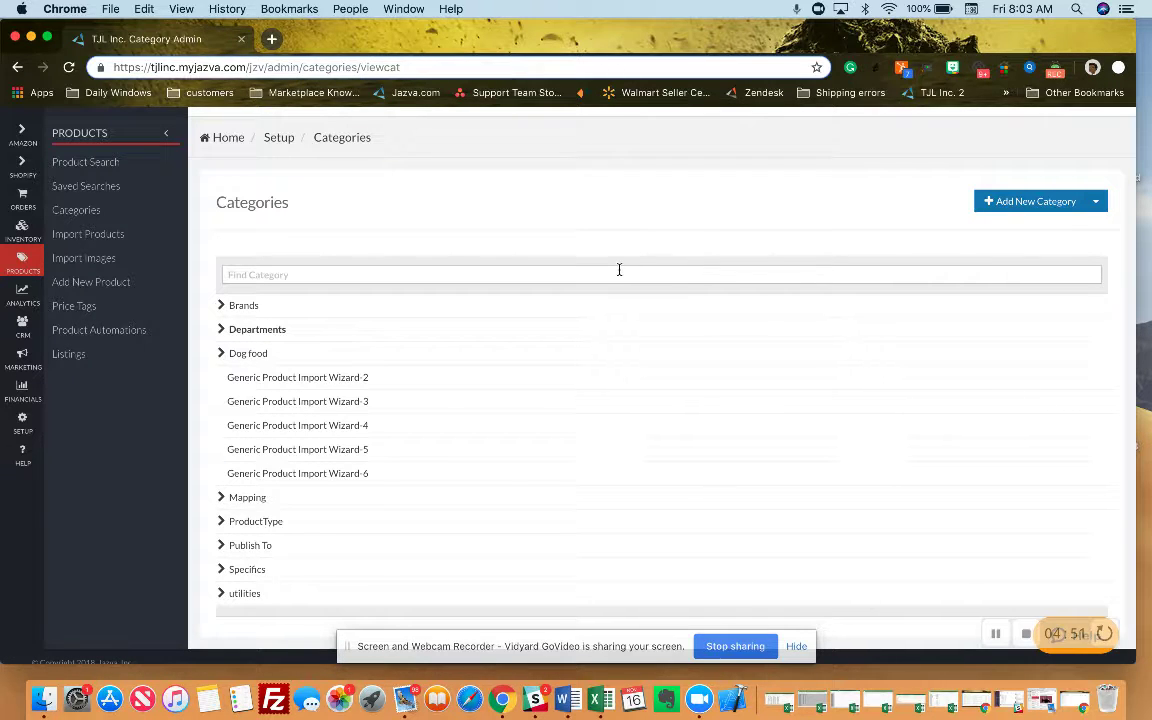
click(223, 333)
click(225, 307)
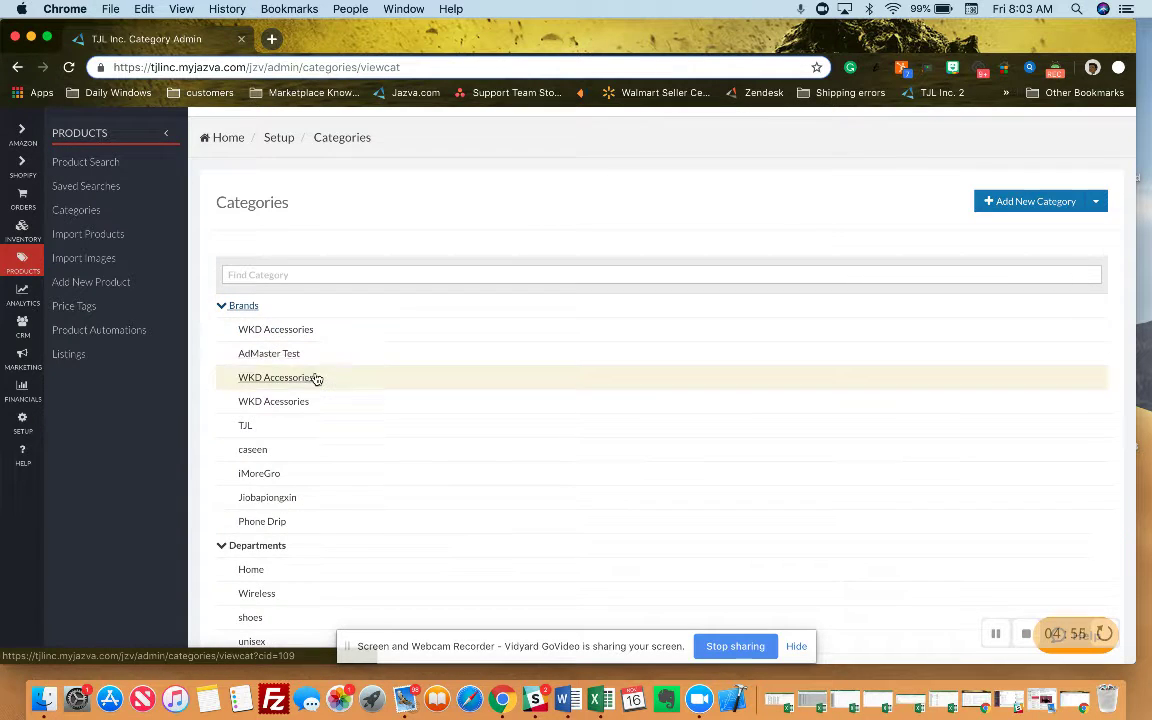
scroll(316, 380, down, 5)
scroll(316, 379, down, 3)
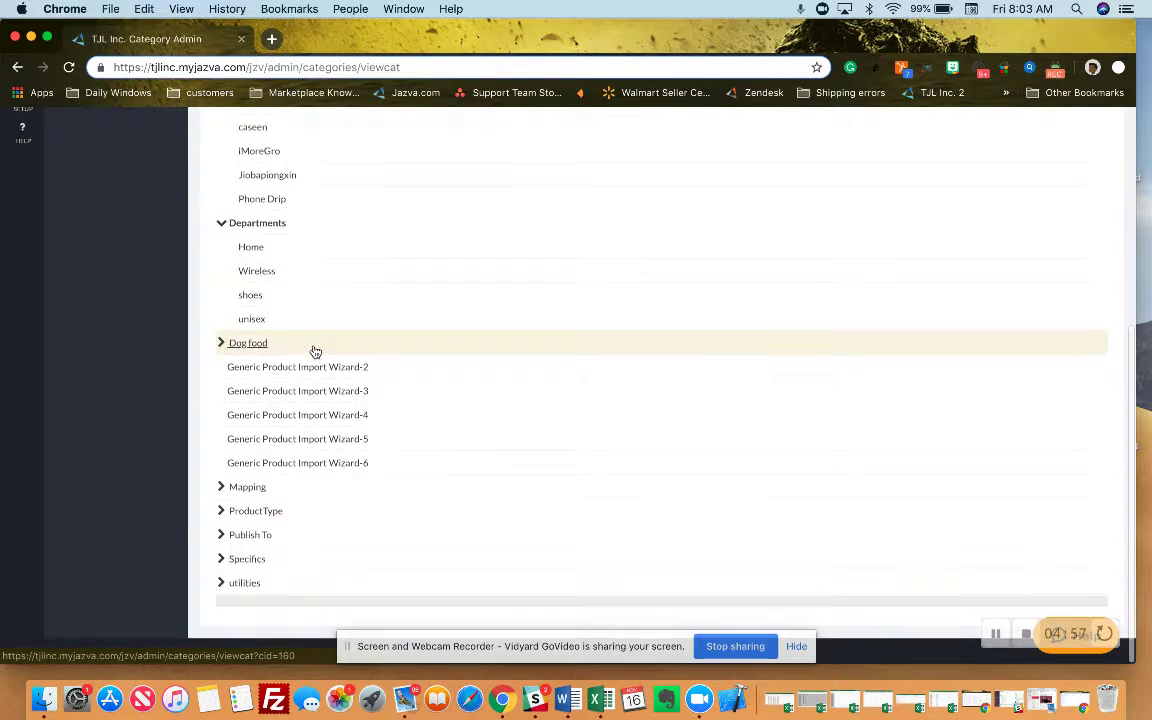
Expand the utilities and Specifics categories and examine their subcategories within the full category list
click(222, 583)
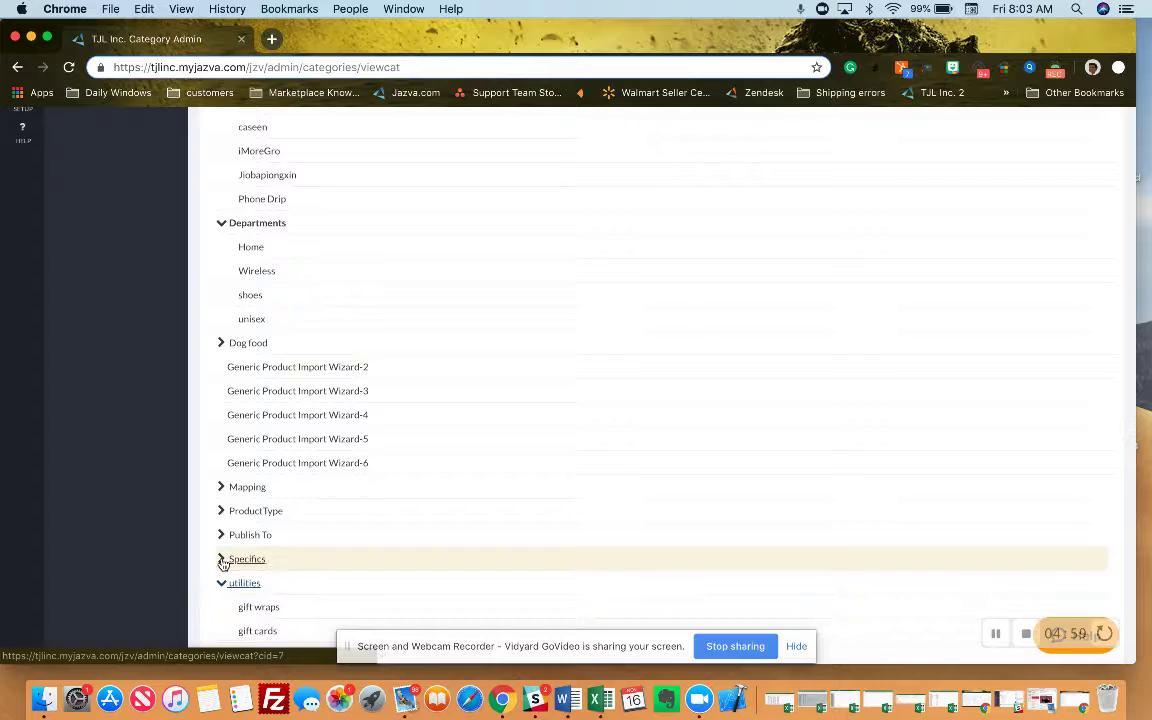
click(221, 558)
scroll(222, 562, down, 3)
scroll(223, 566, down, 2)
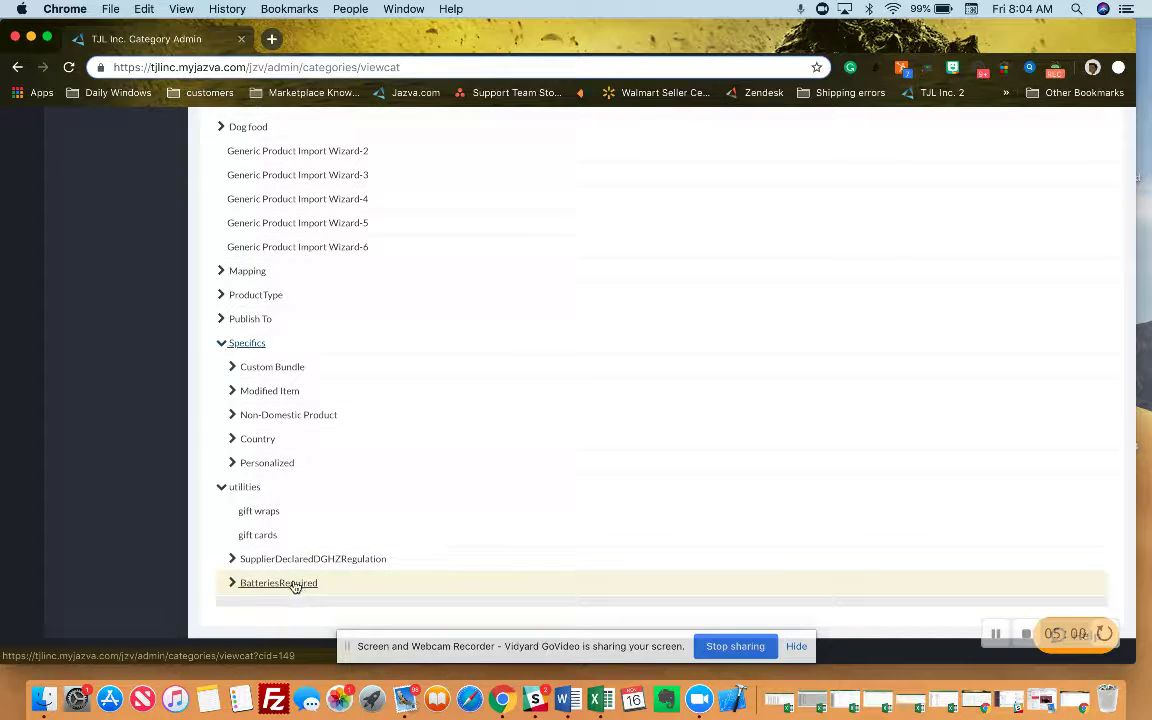
scroll(320, 583, up, 2)
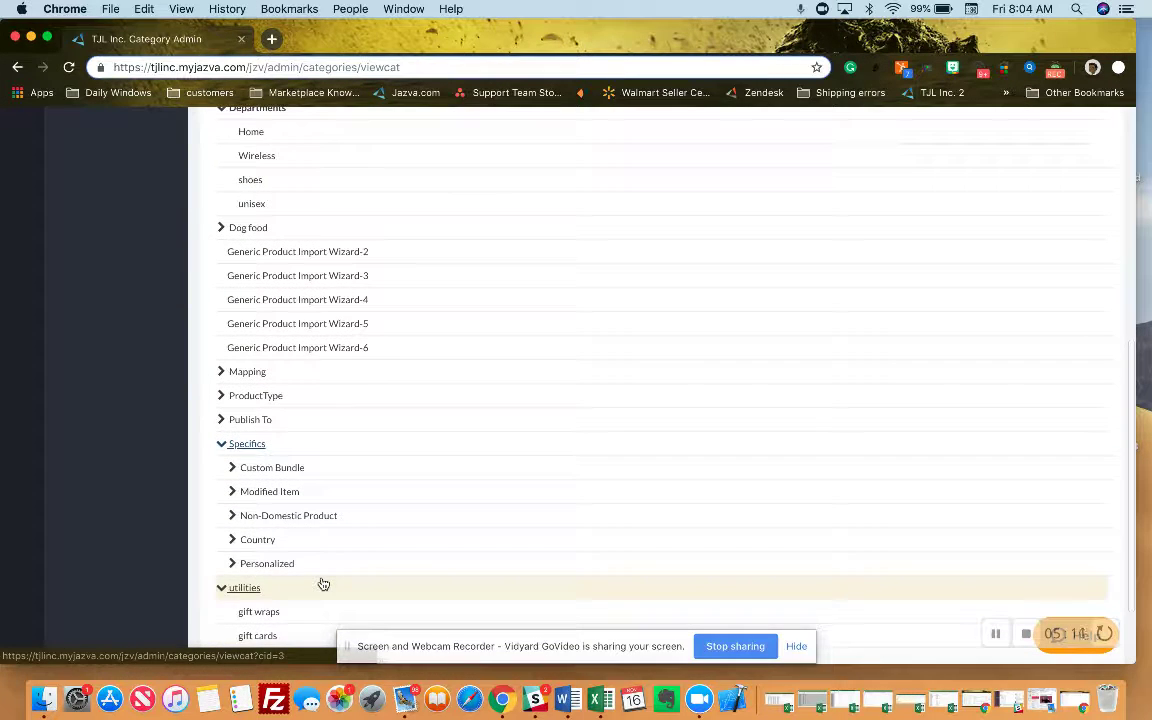
scroll(303, 512, up, 3)
scroll(292, 521, down, 5)
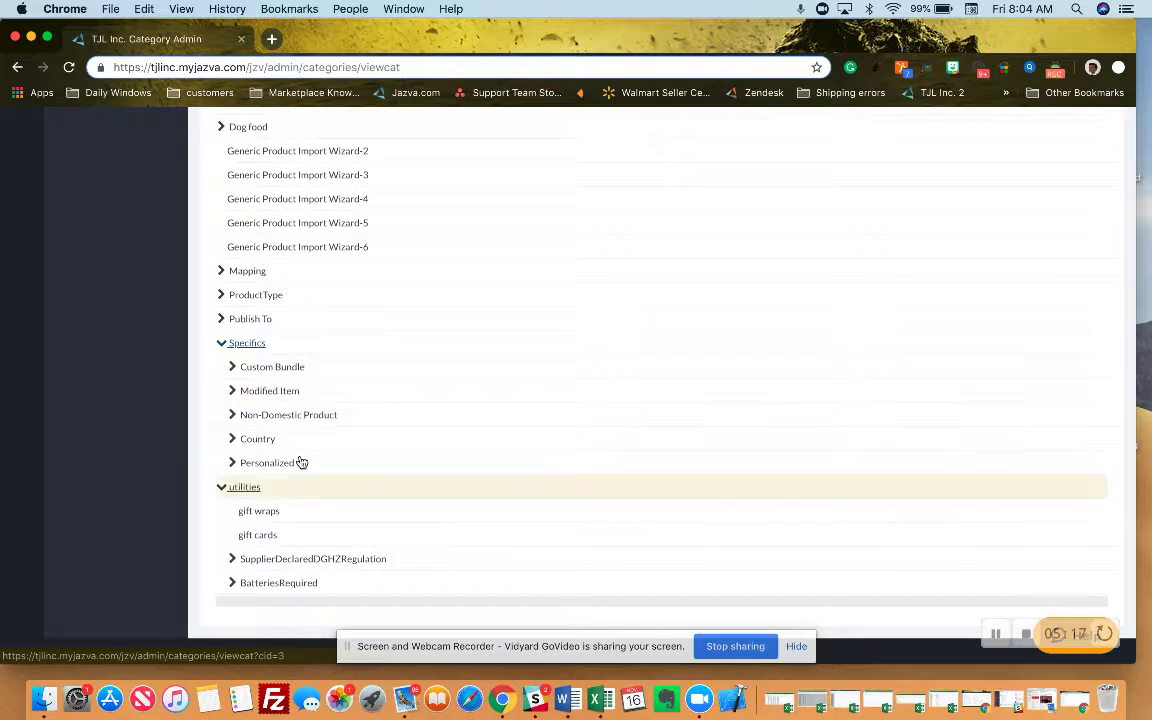
scroll(296, 430, up, 1)
scroll(296, 430, up, 10)
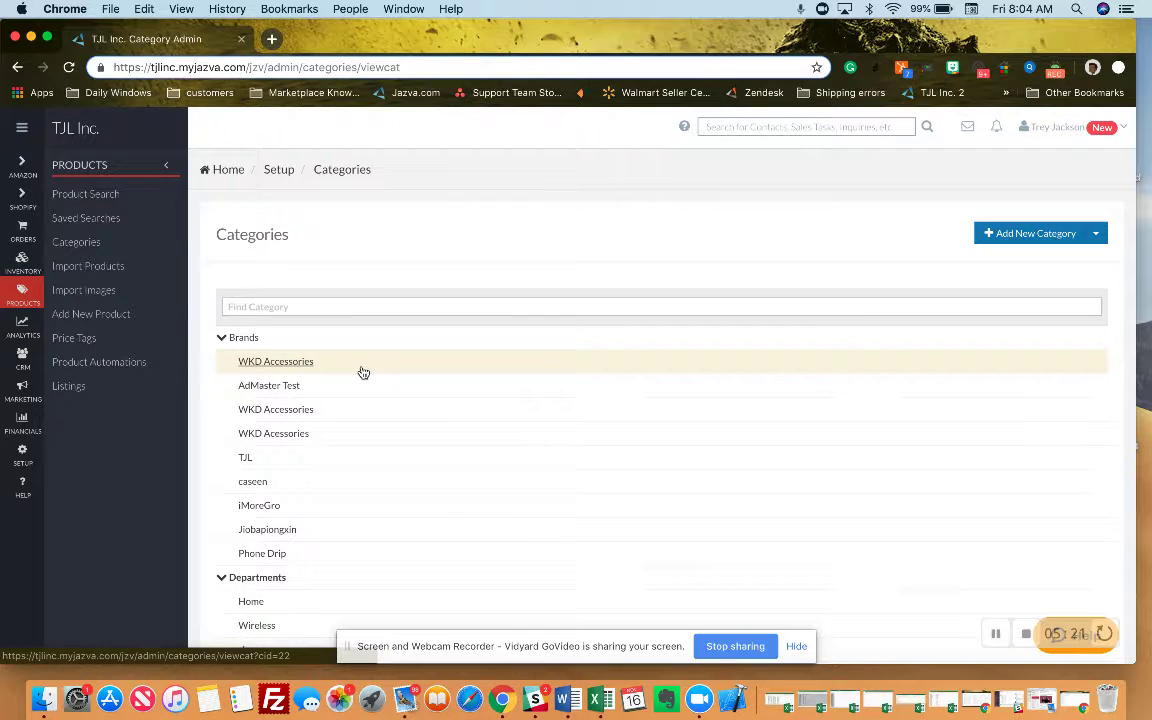
Start a bulk category import and choose TJL eBay as its channel
click(1098, 236)
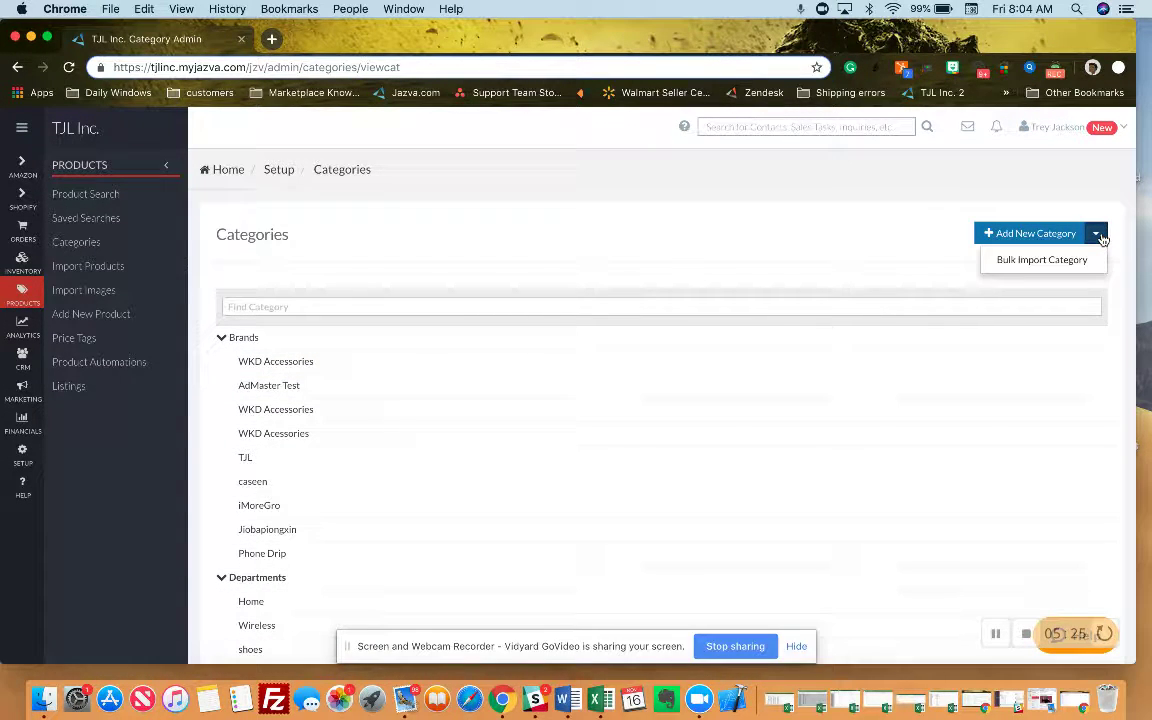
click(1066, 261)
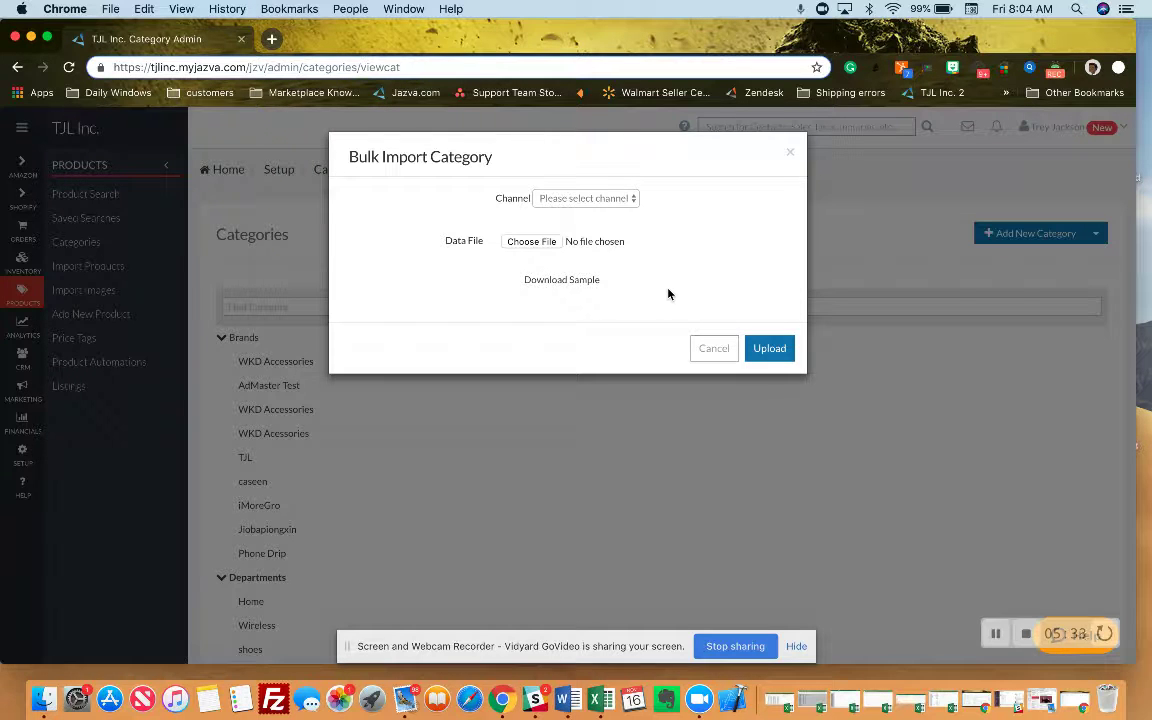
click(587, 199)
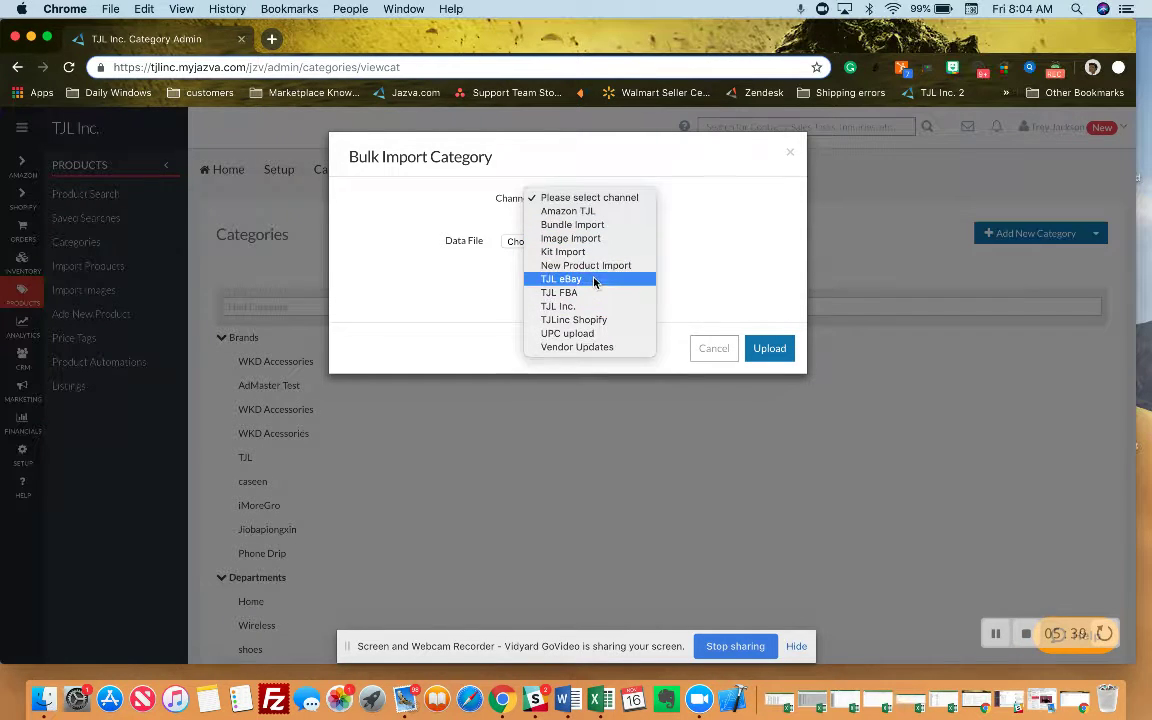
click(594, 281)
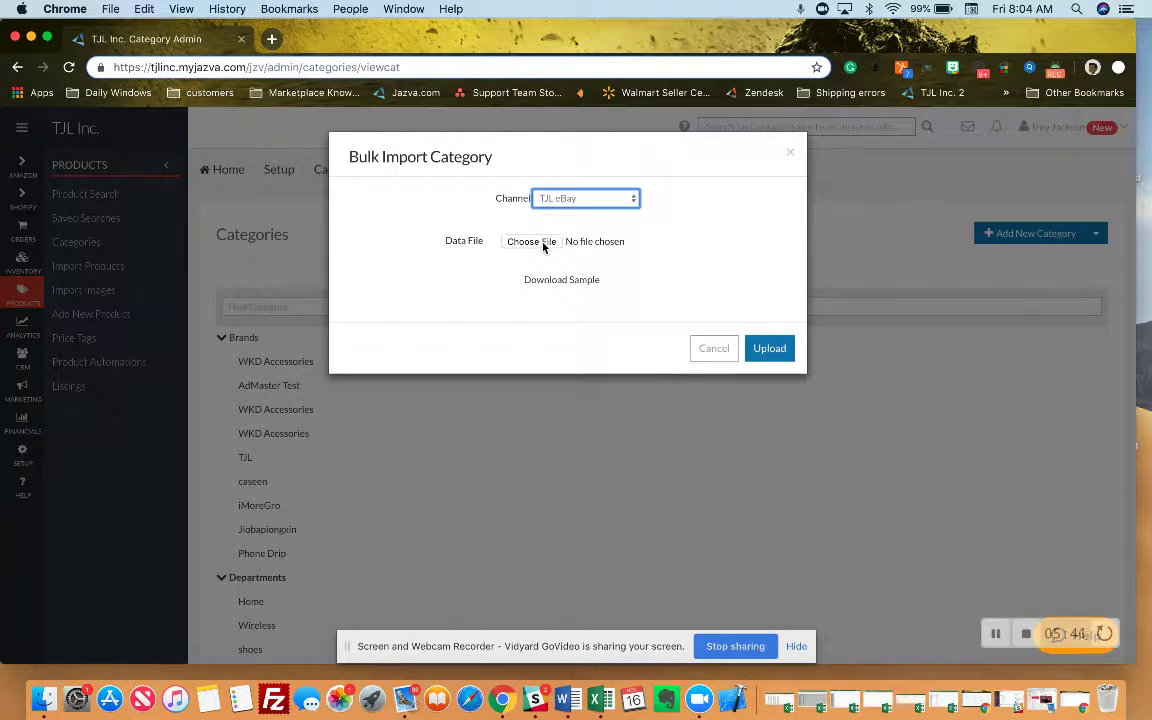
Download the sample category import spreadsheet from the bulk import dialog and open it in Excel
click(566, 281)
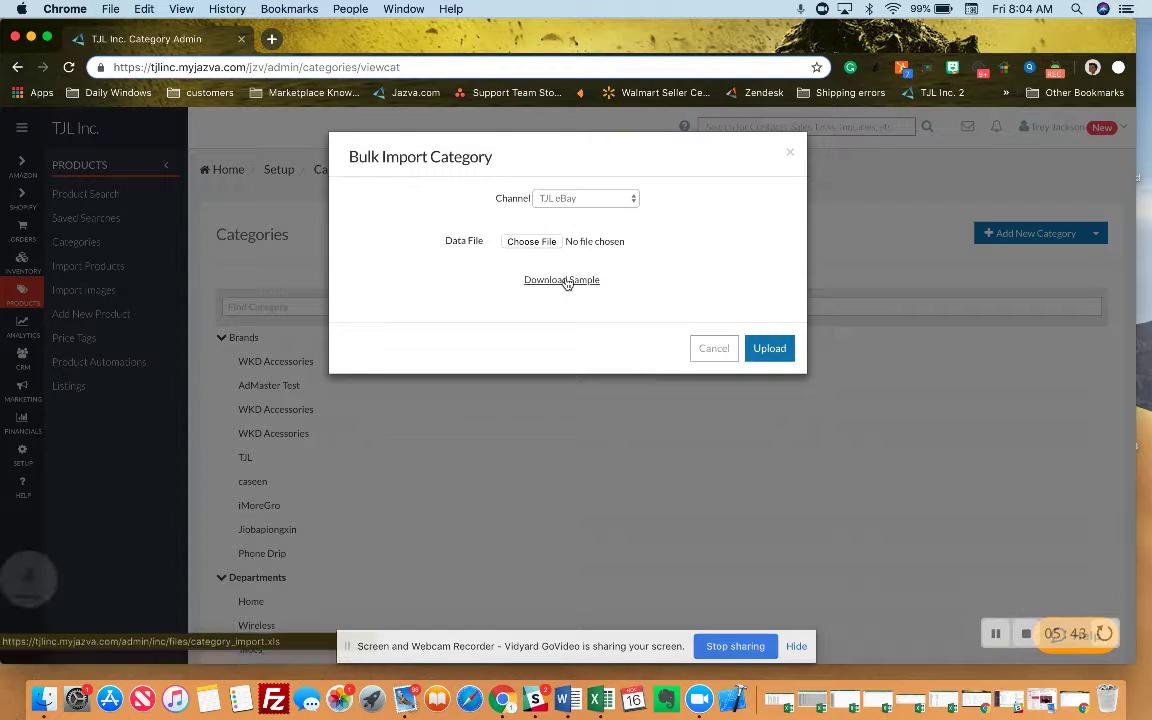
click(123, 652)
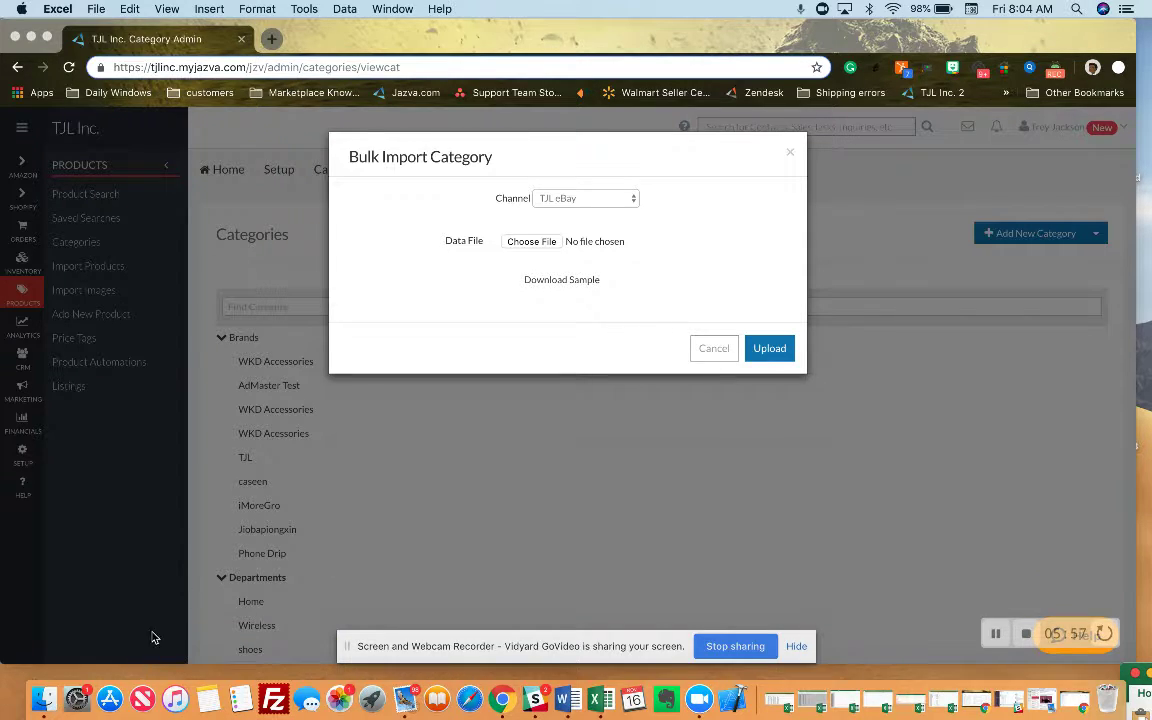
scroll(595, 372, down, 3)
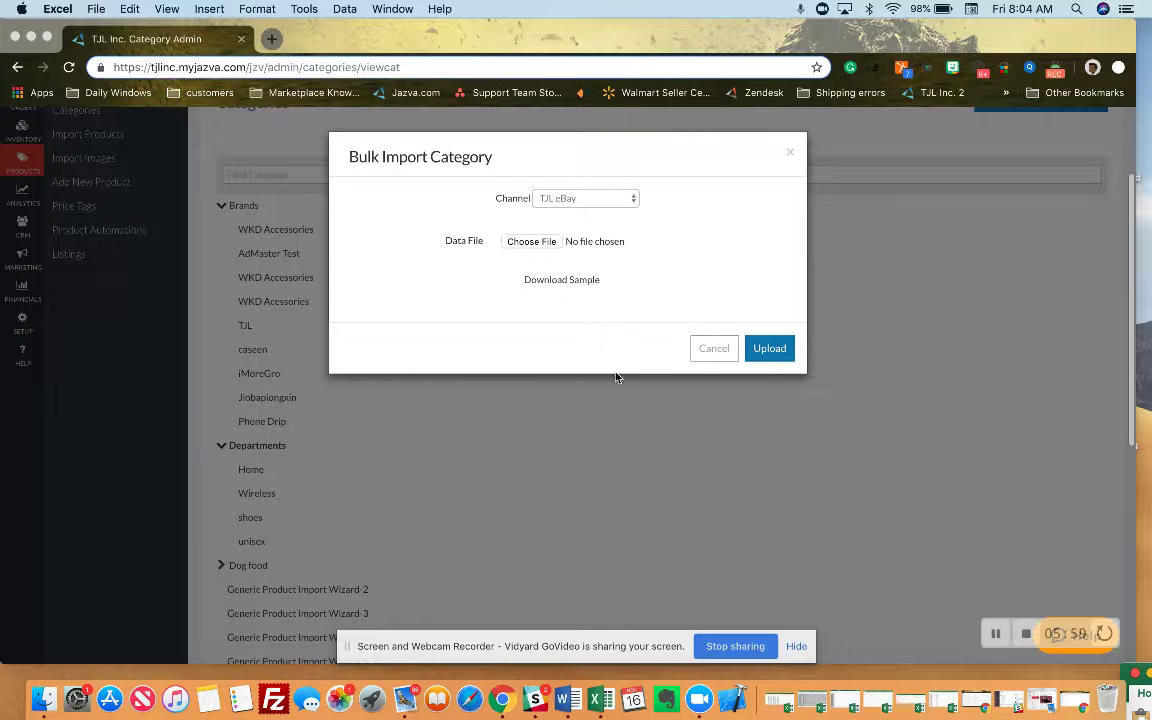
click(560, 281)
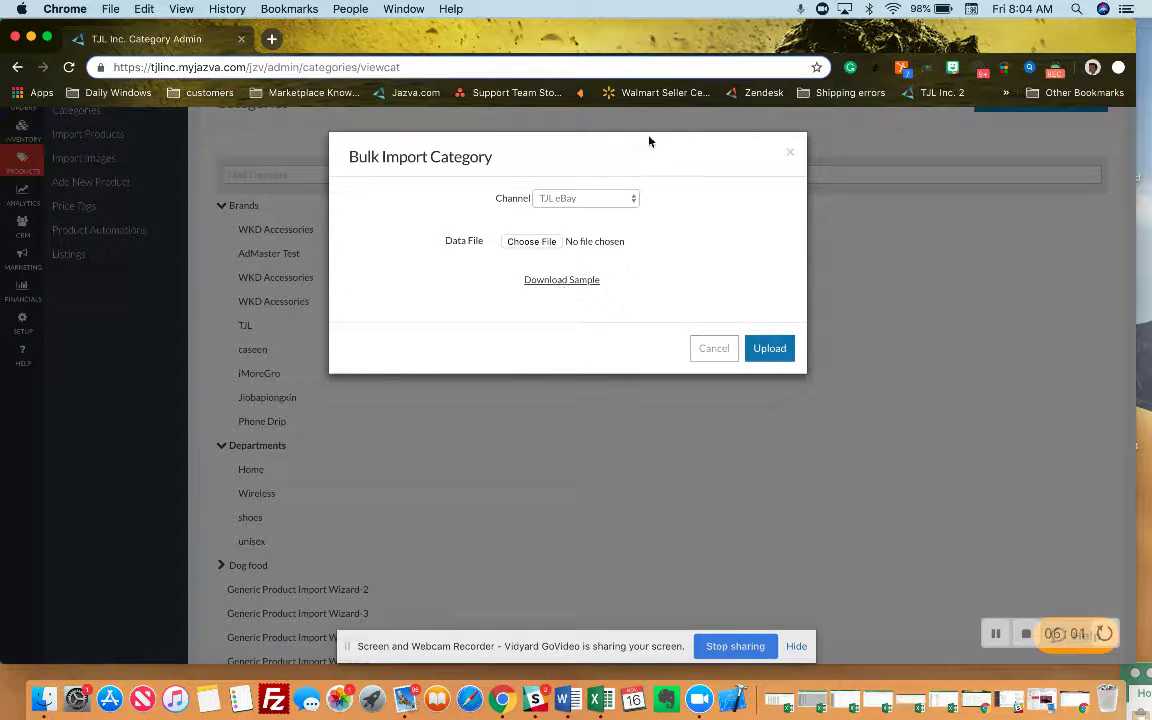
mouse_move(653, 40)
mouse_down()
mouse_move(659, 387)
mouse_move(717, 50)
mouse_move(660, 40)
mouse_up()
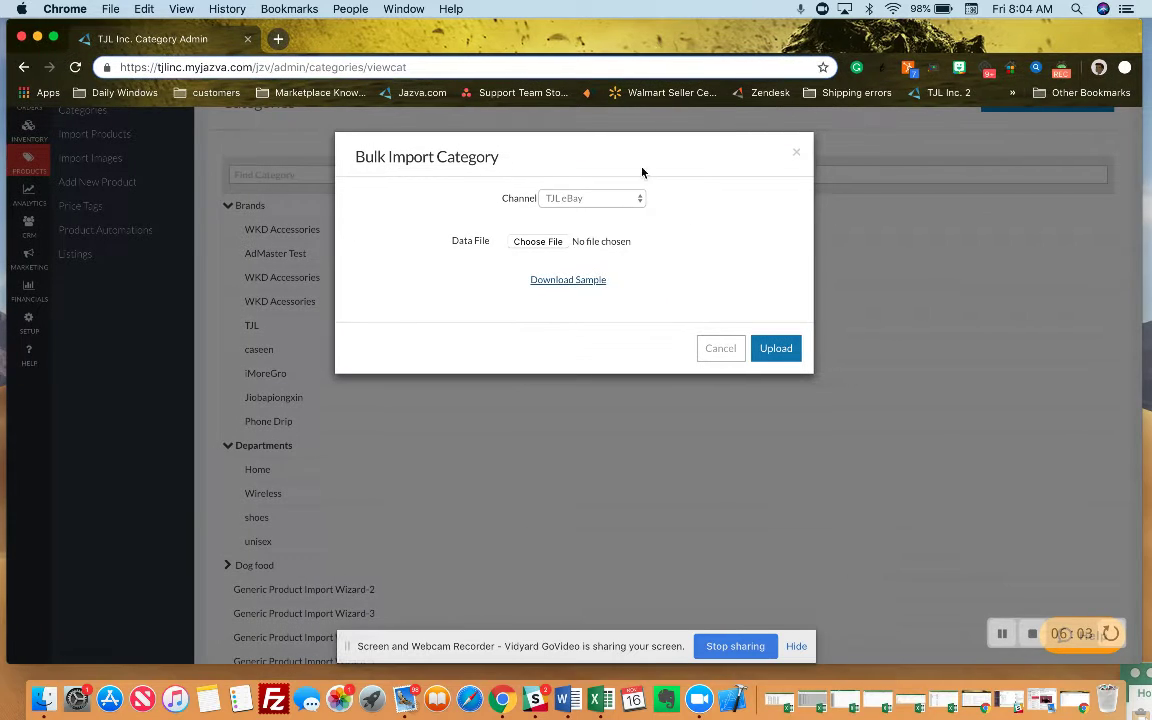
click(582, 283)
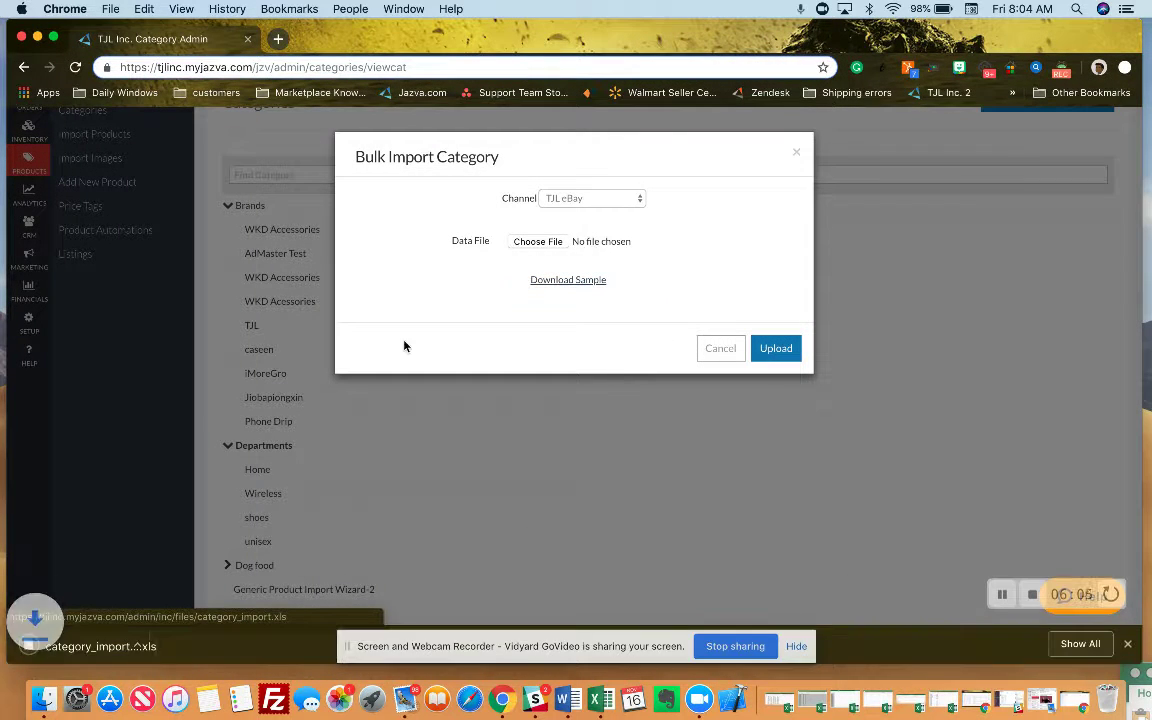
click(113, 646)
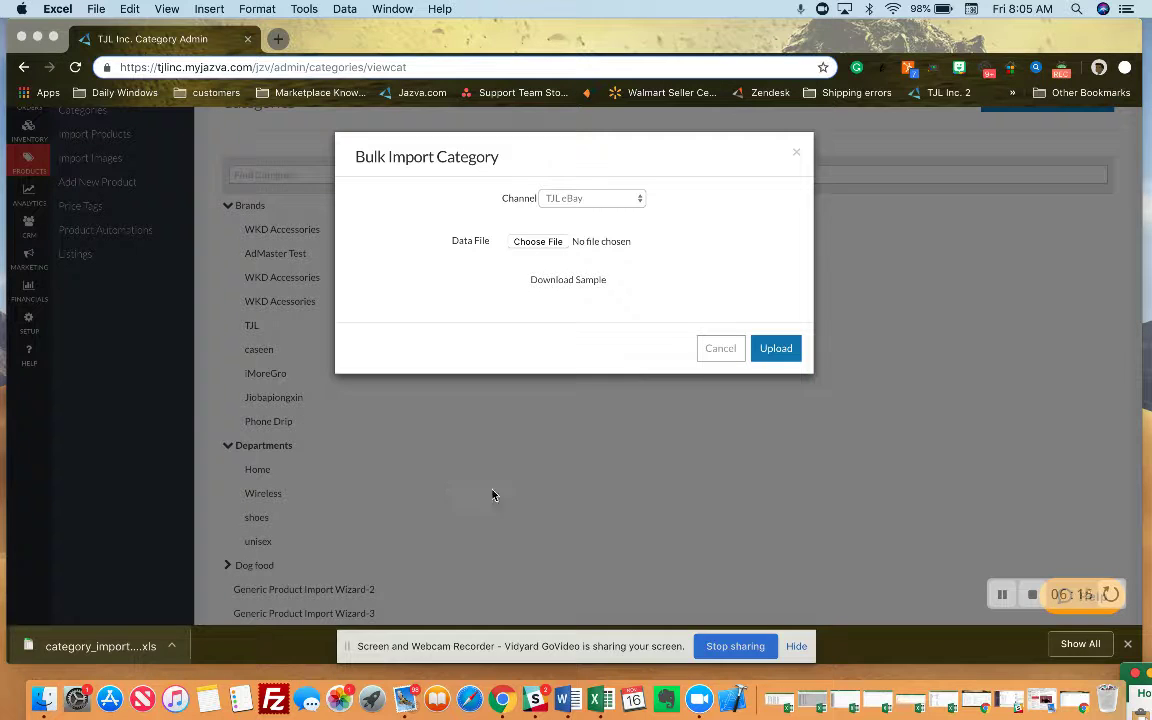
Move the category_import (3).xls window fully into view over the browser and examine its column headers
scroll(707, 510, down, 5)
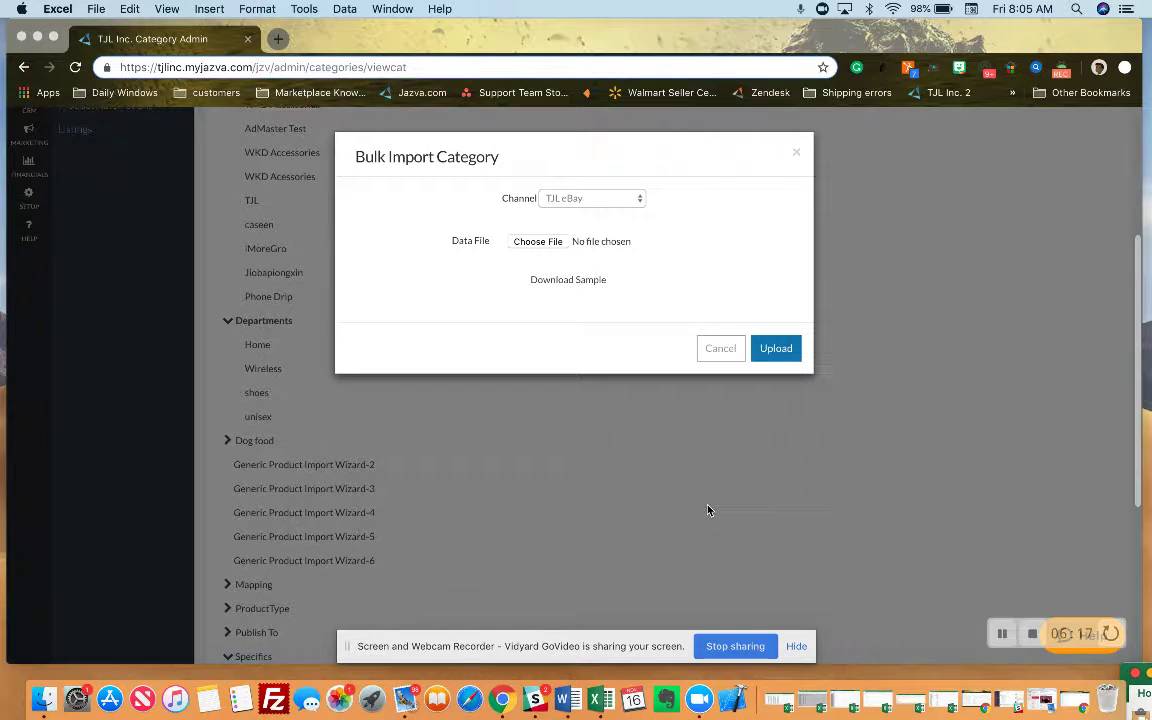
scroll(707, 510, up, 4)
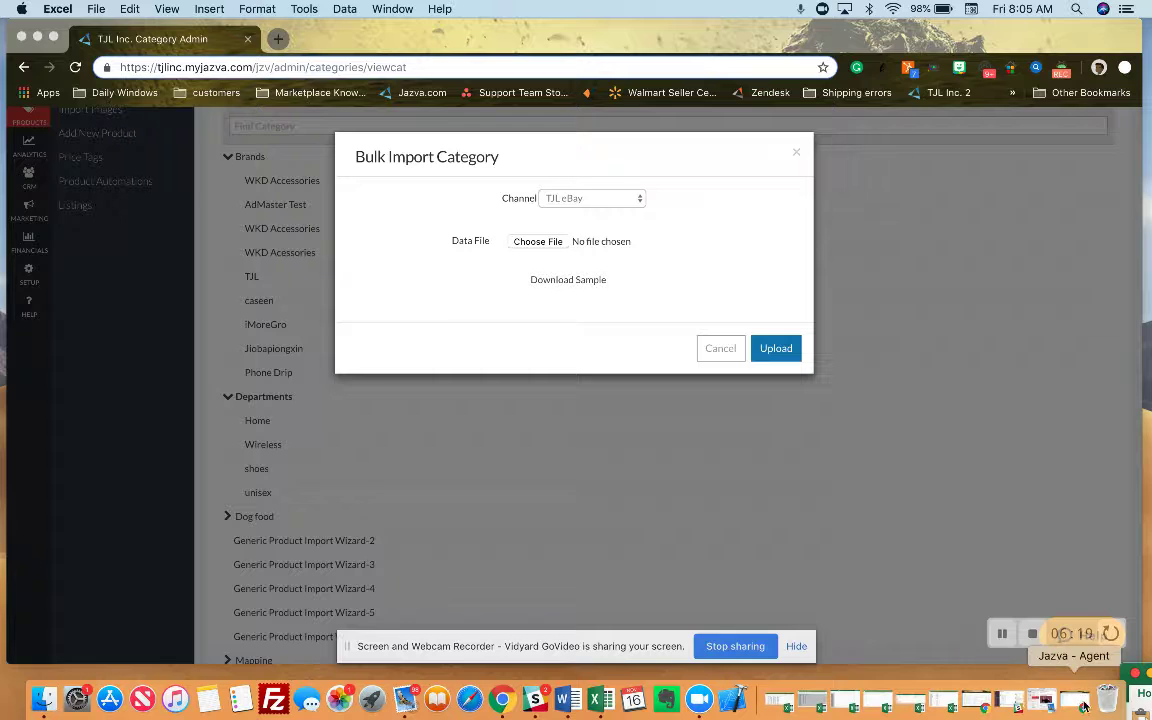
click(1140, 680)
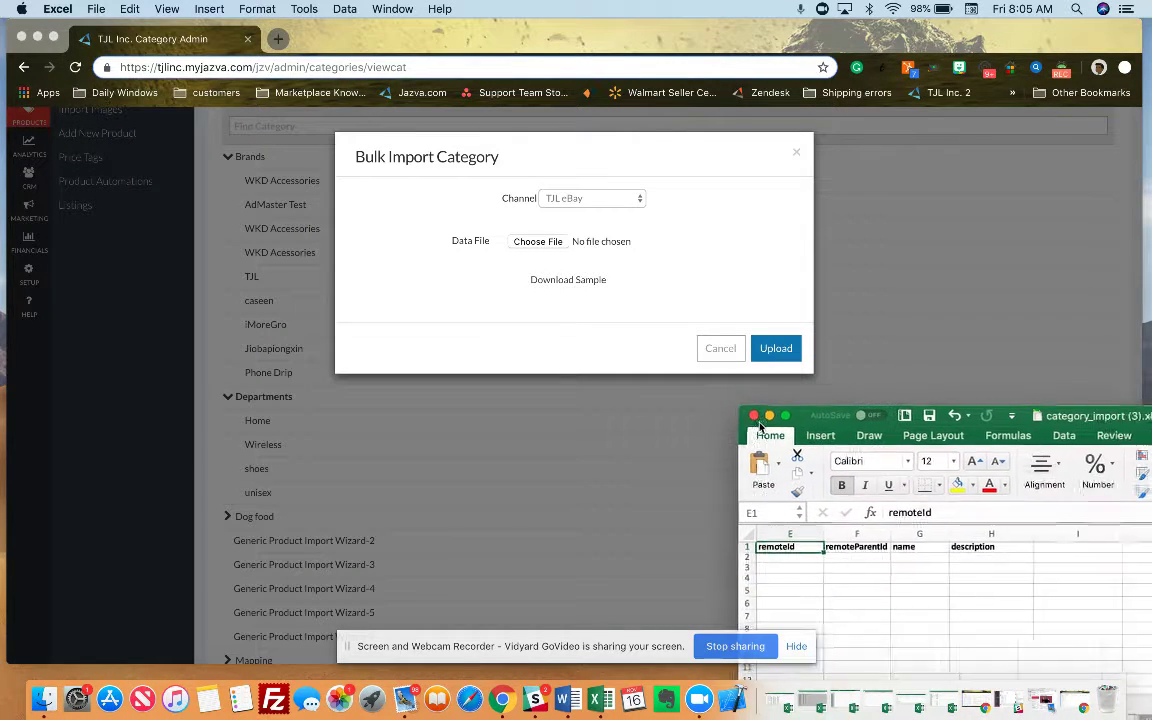
drag(760, 425, 344, 301)
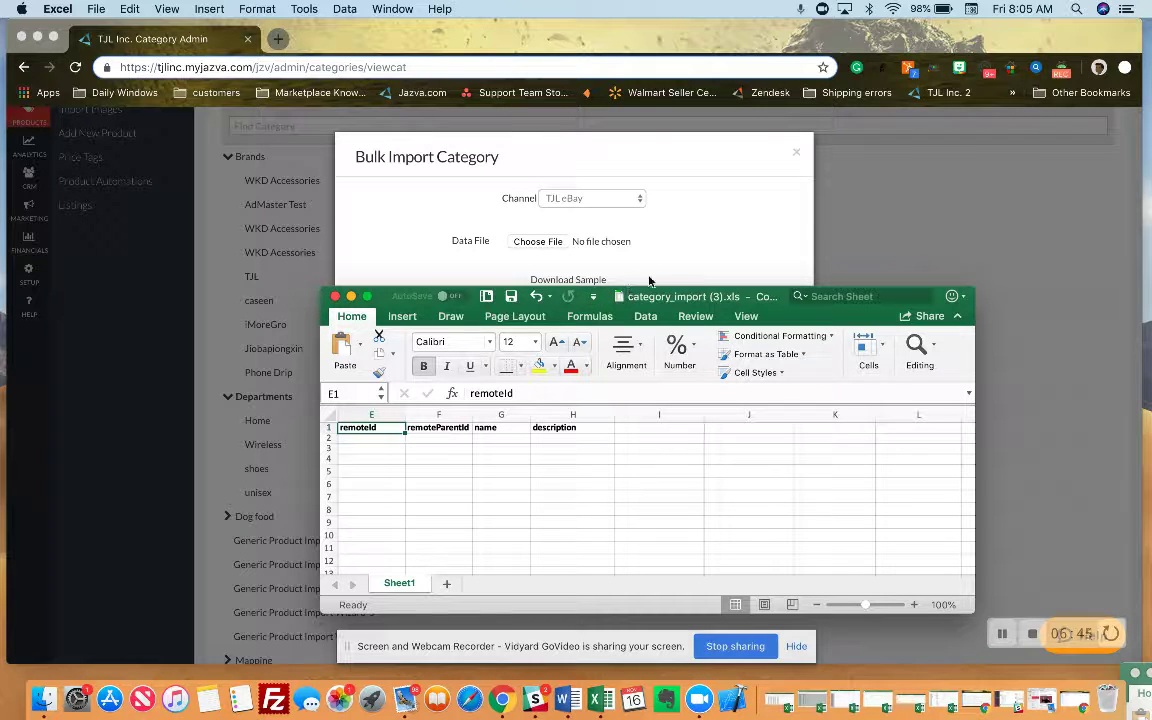
Choose category_import (1).xls from the Downloads folder as the data file and upload it to the bulk category import
click(547, 246)
click(547, 246)
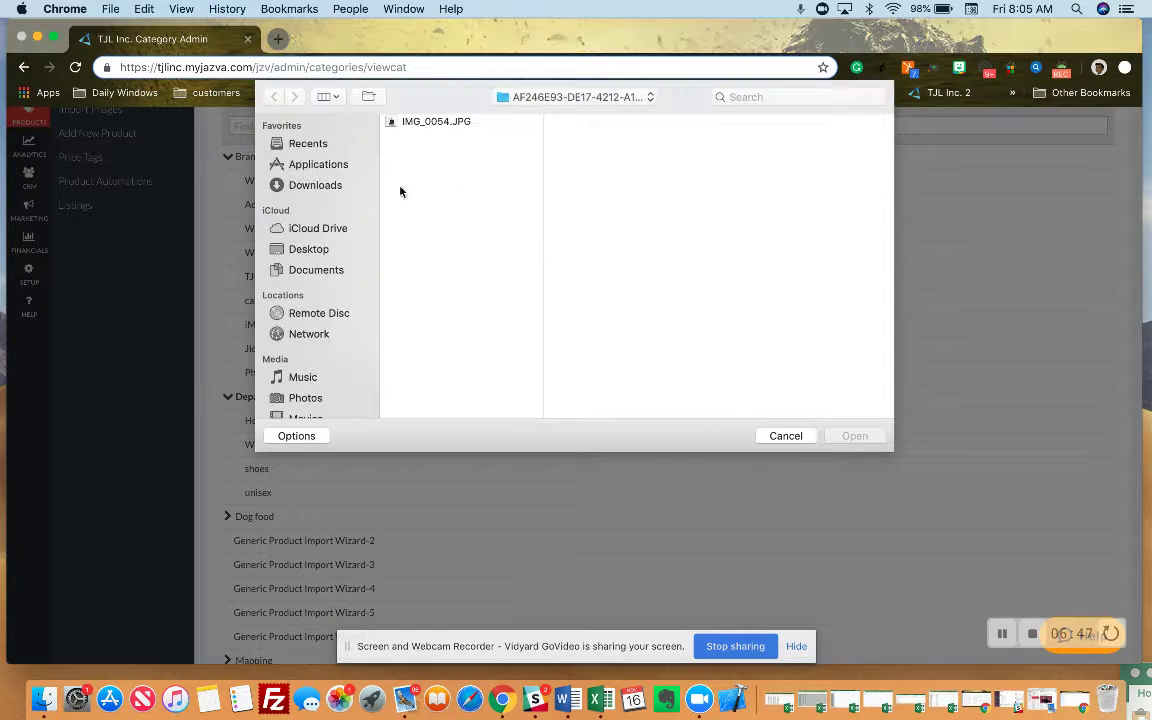
click(316, 271)
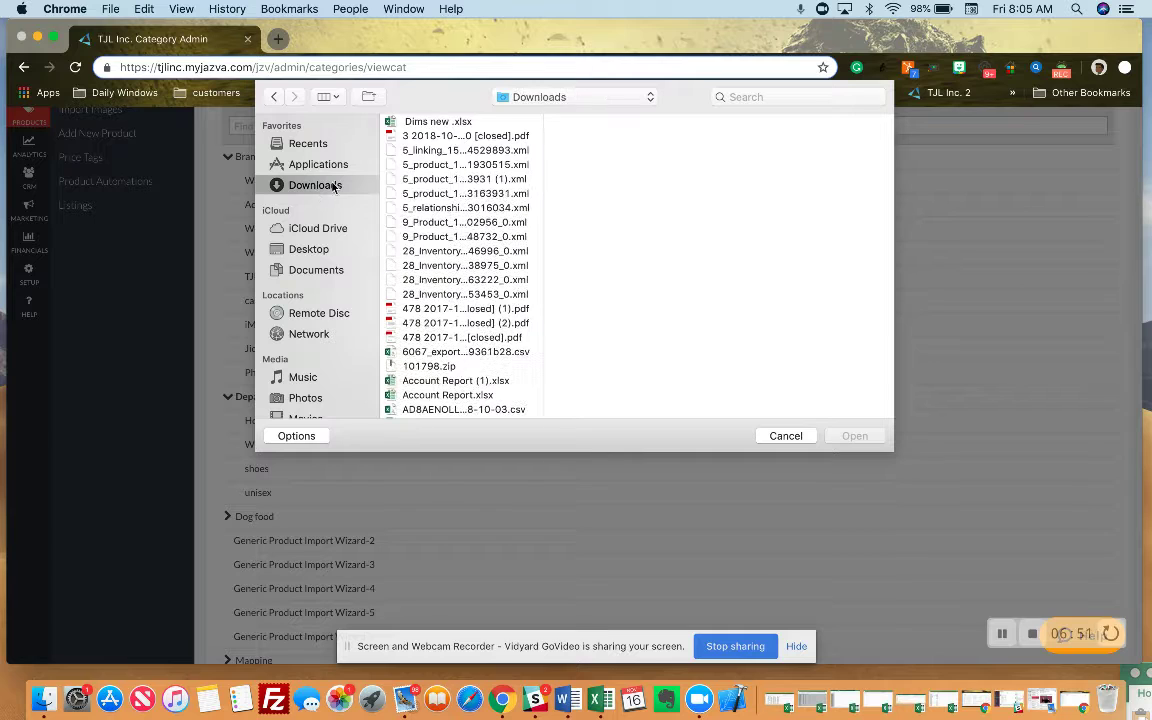
scroll(474, 230, down, 10)
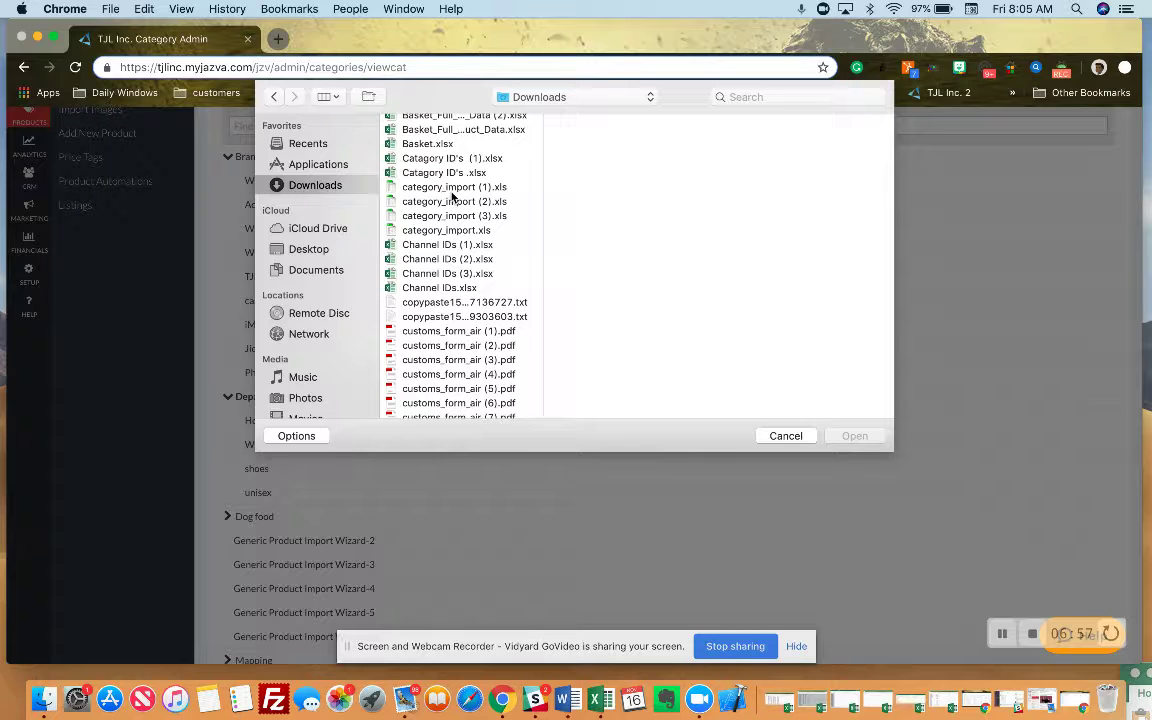
click(455, 190)
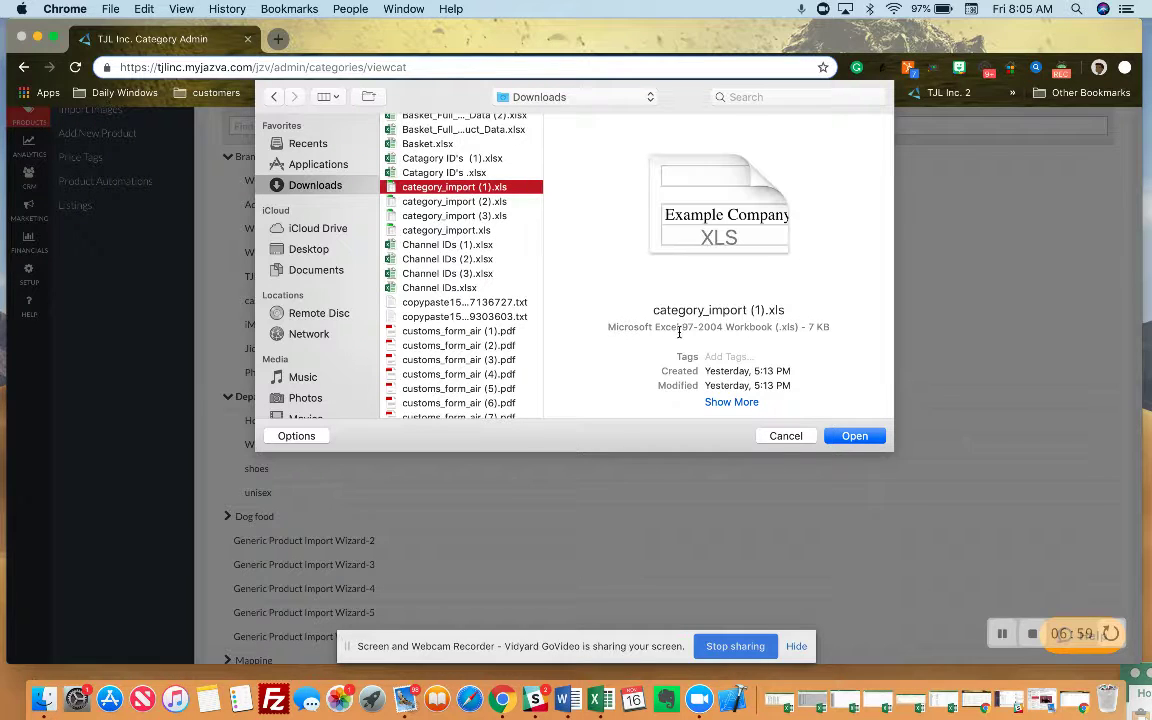
click(849, 436)
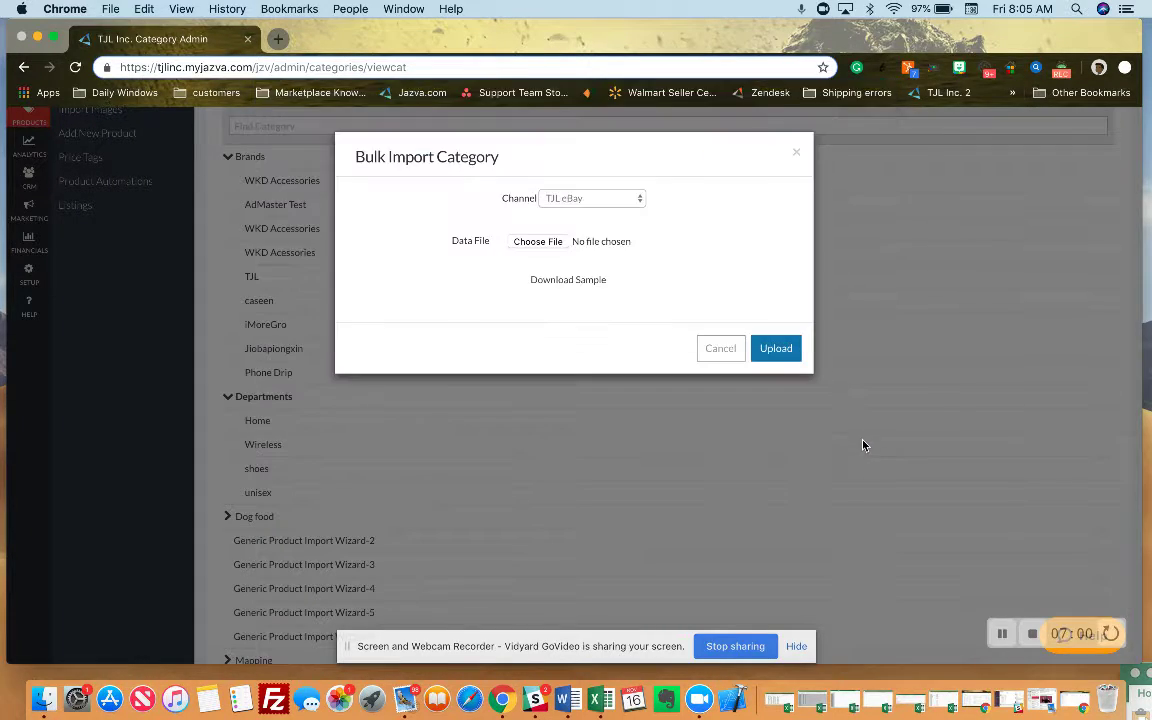
click(776, 349)
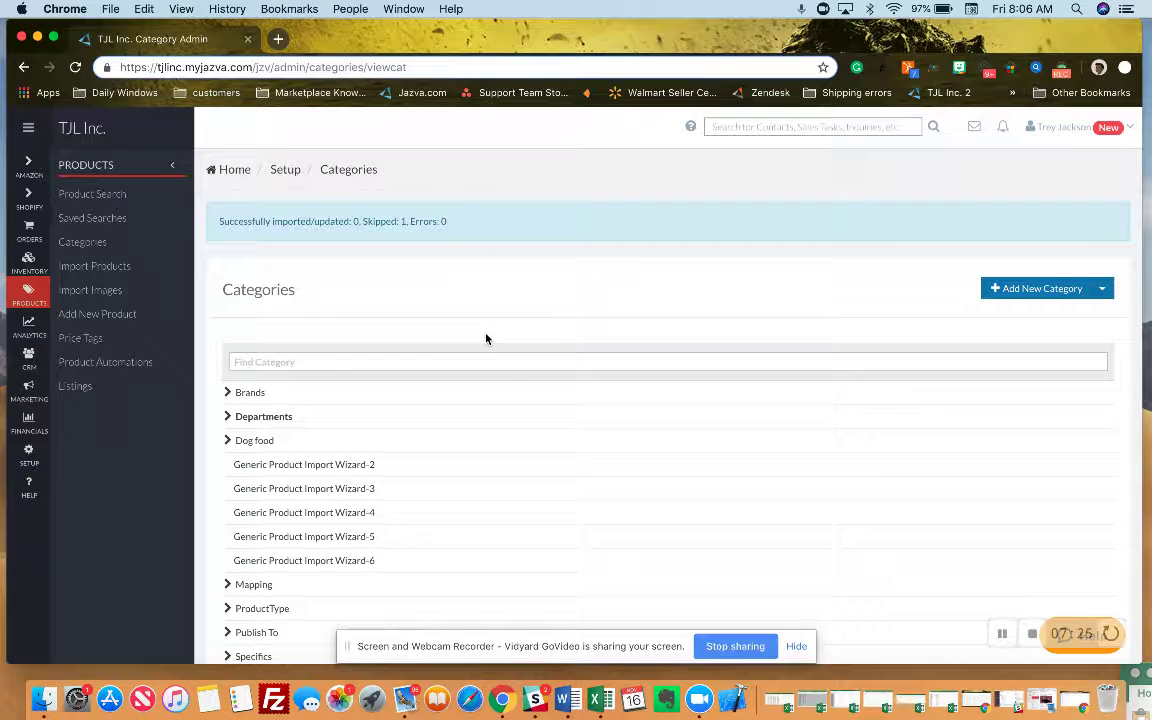
Review the import result and the category list, expanding Mapping to examine its subcategories
scroll(486, 339, down, 2)
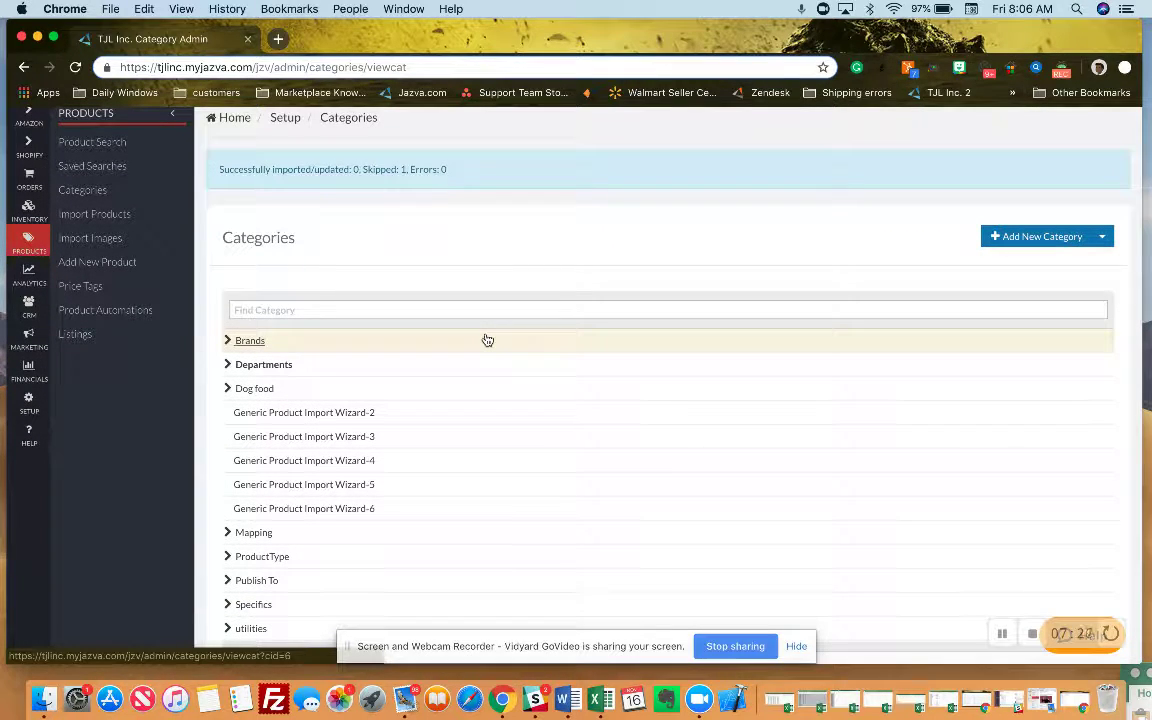
scroll(483, 335, up, 2)
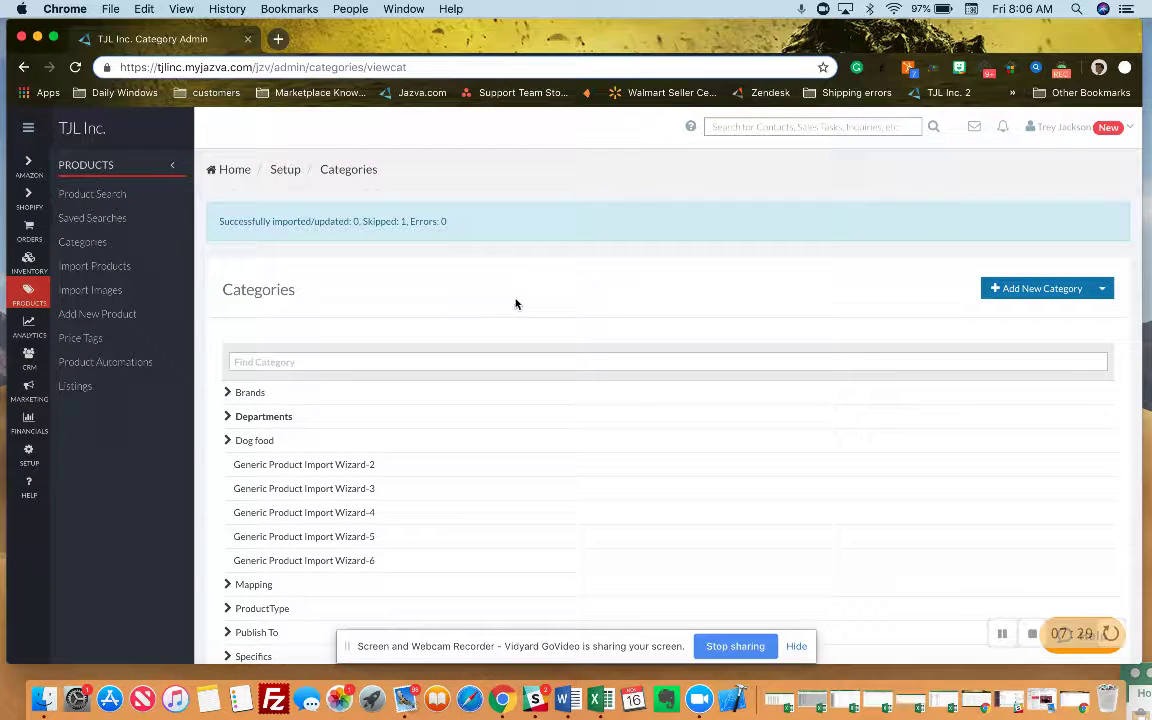
scroll(604, 342, down, 2)
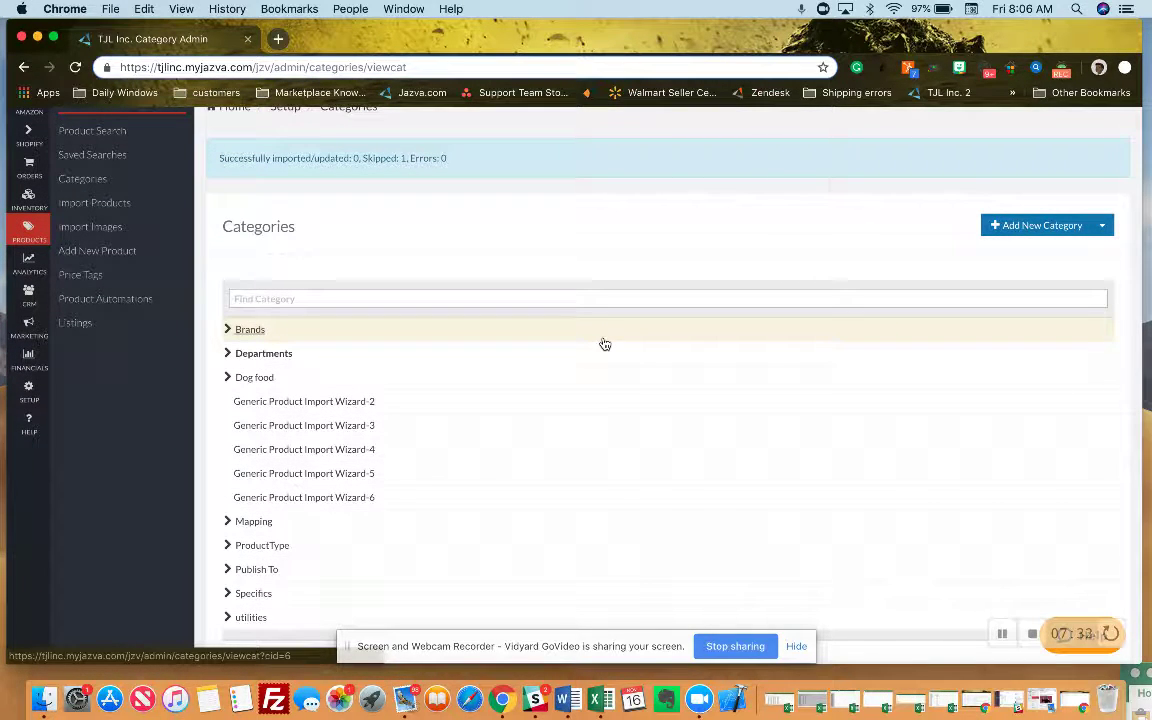
scroll(670, 413, down, 1)
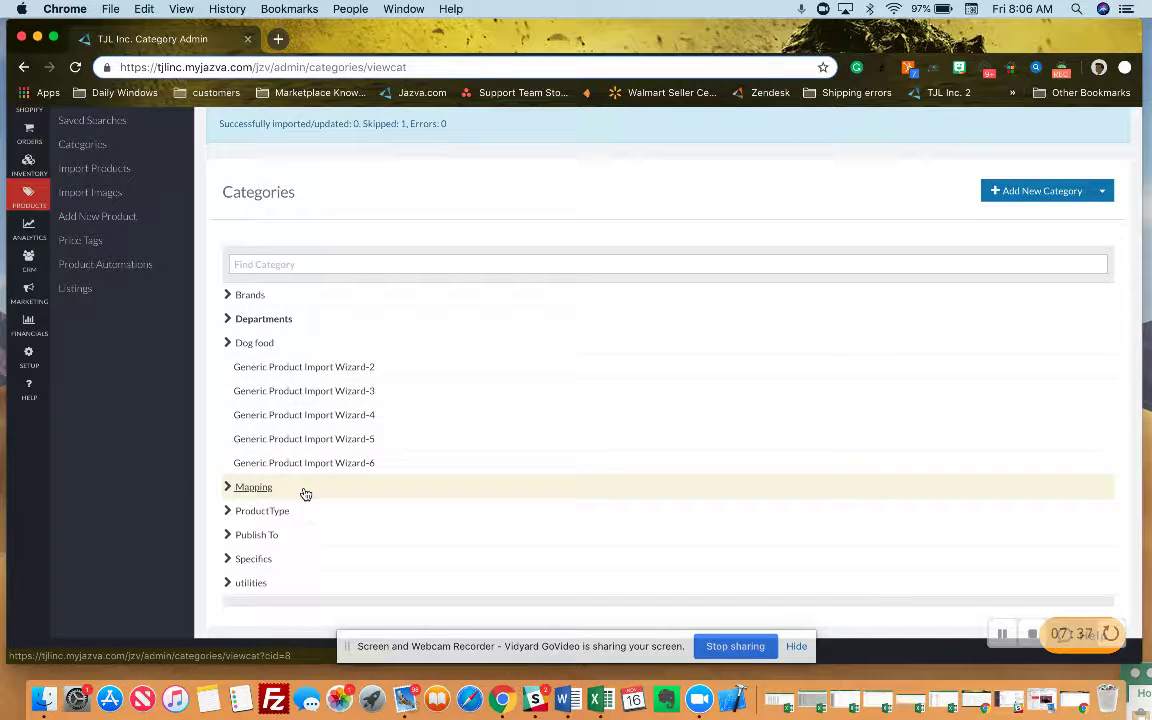
click(227, 487)
scroll(277, 553, down, 3)
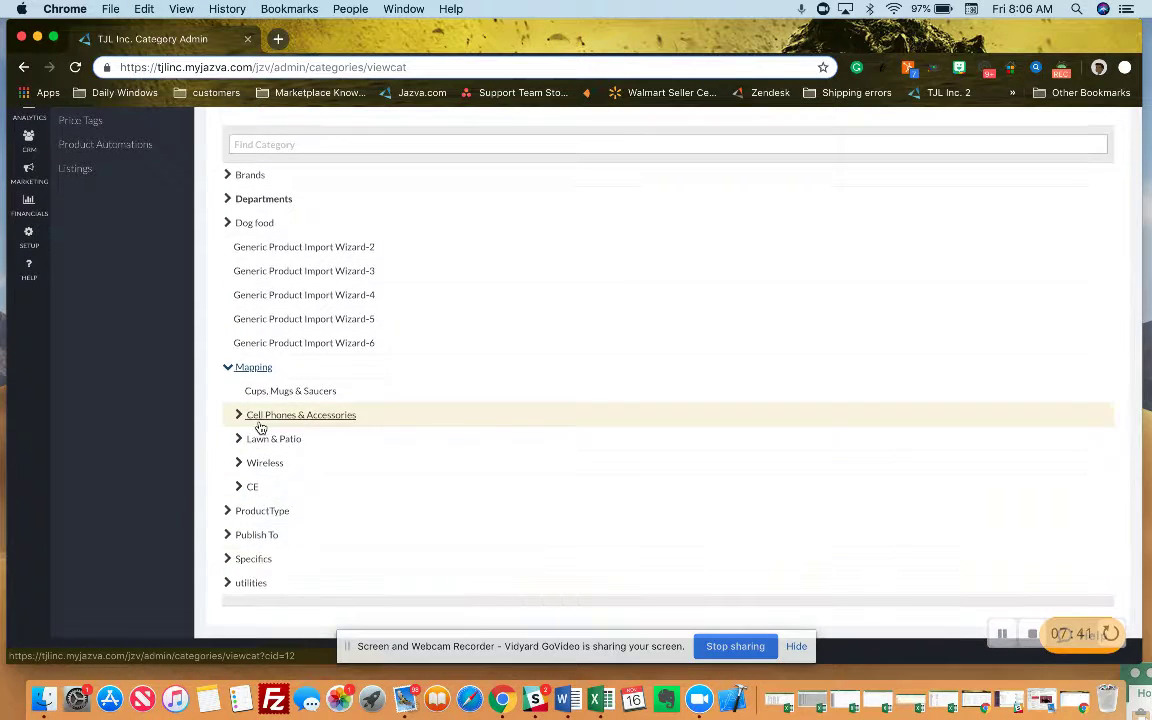
scroll(239, 535, up, 1)
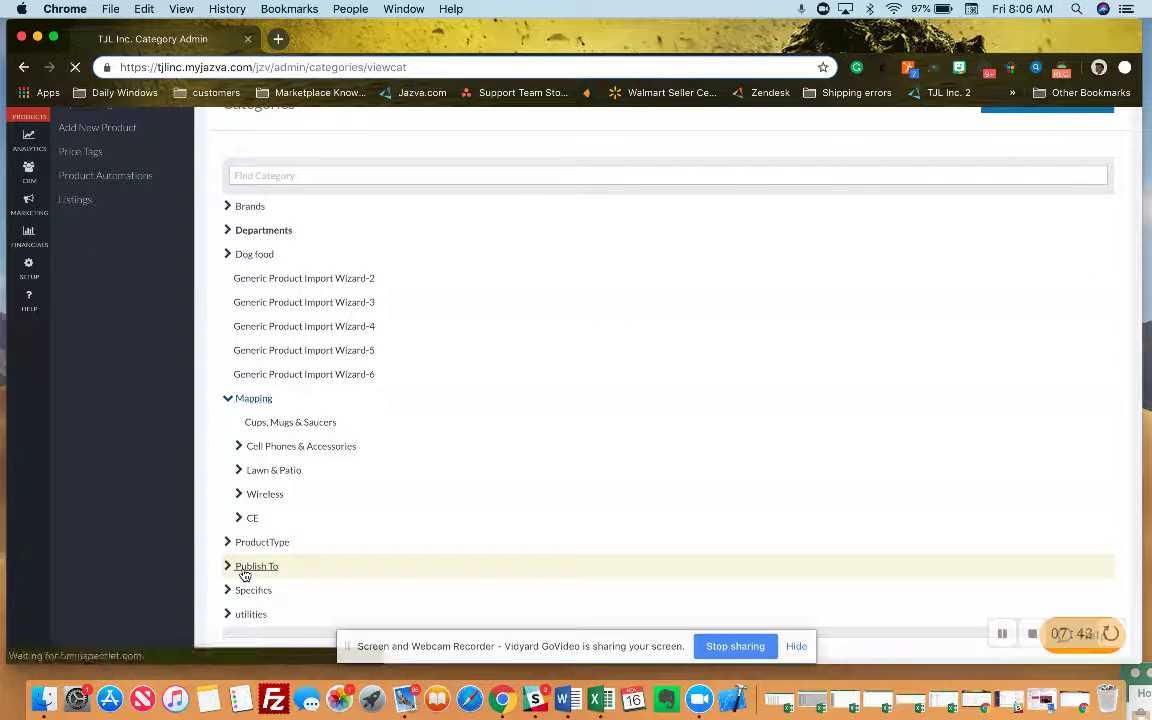
Open the Amazon (Home) subcategory of Publish To and view its channel, mapping and channel-specific settings
click(244, 567)
scroll(443, 289, down, 4)
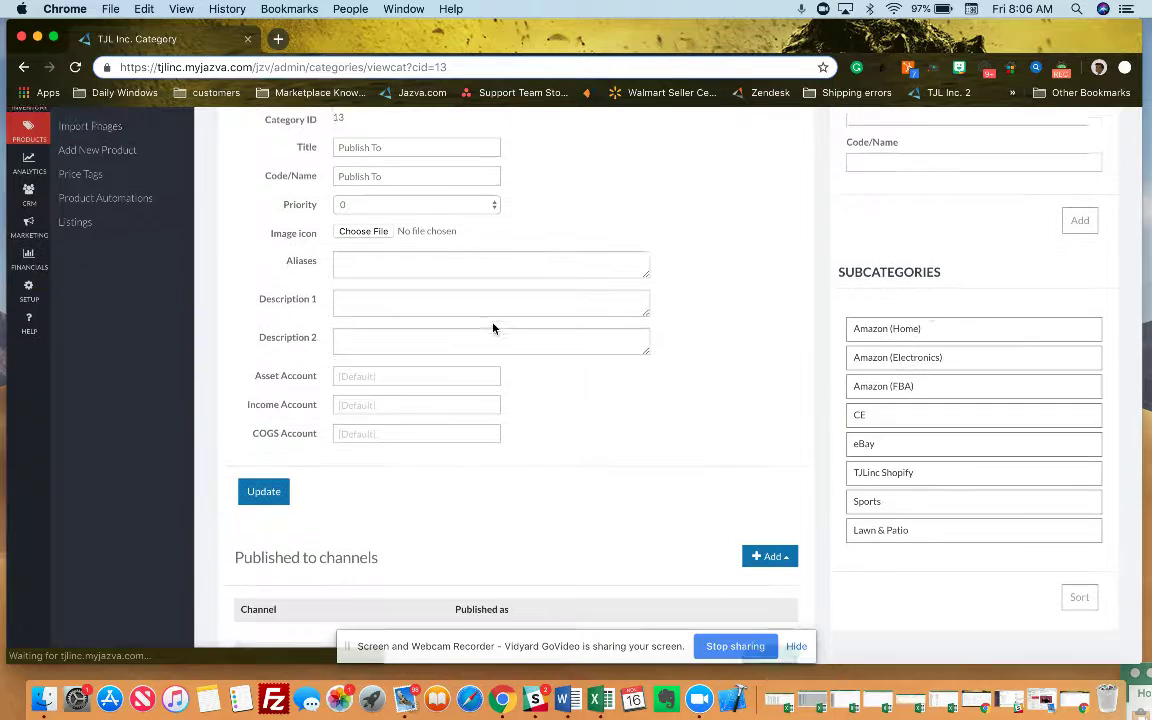
click(900, 297)
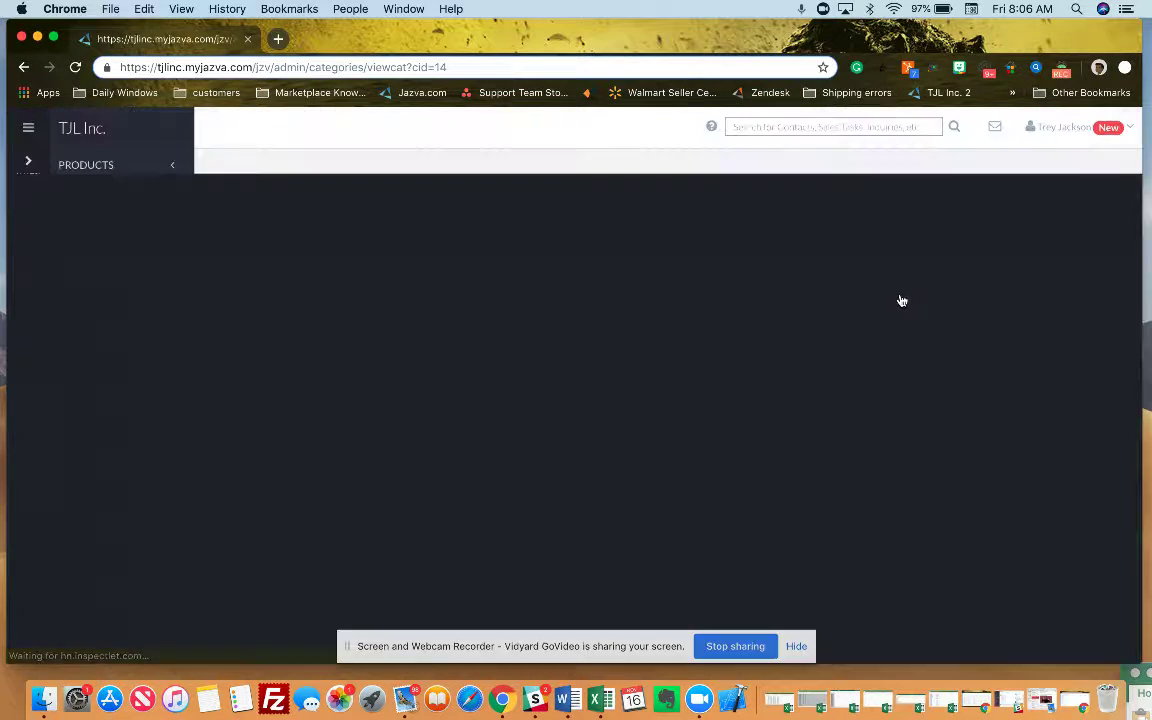
scroll(630, 420, down, 6)
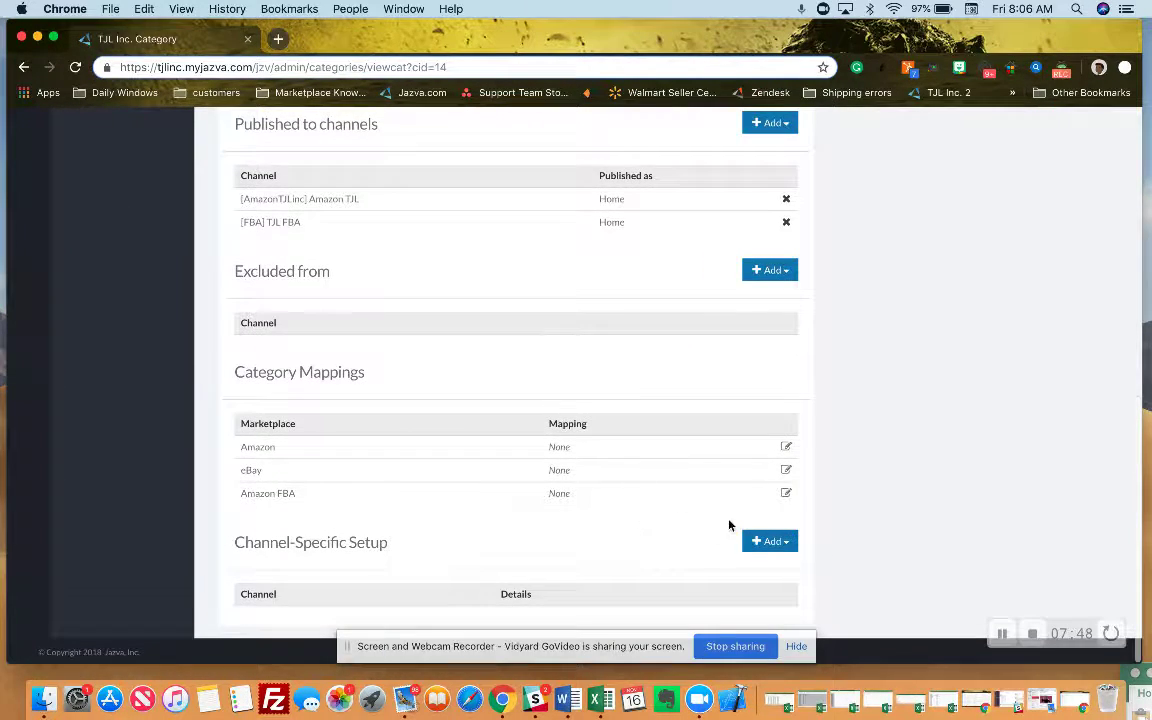
Examine the Listing Profile and Repricing Strategy options in a channel-specific setup for Amazon TJL, and cancel without adding it
click(779, 543)
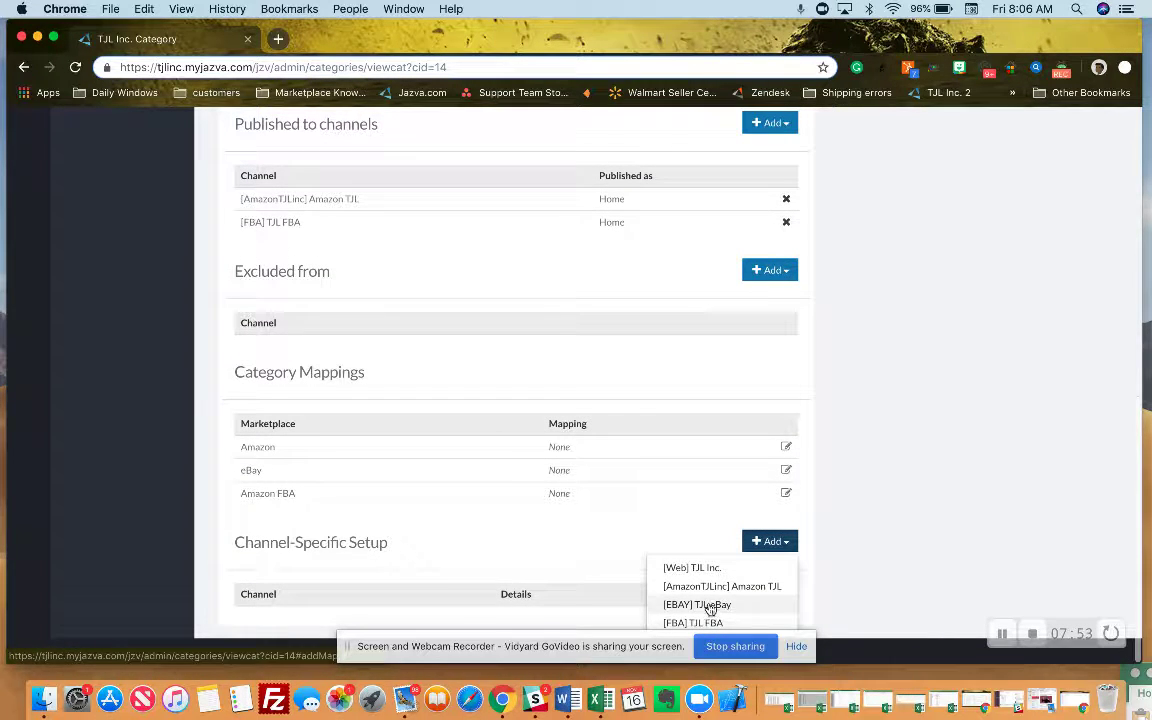
click(738, 590)
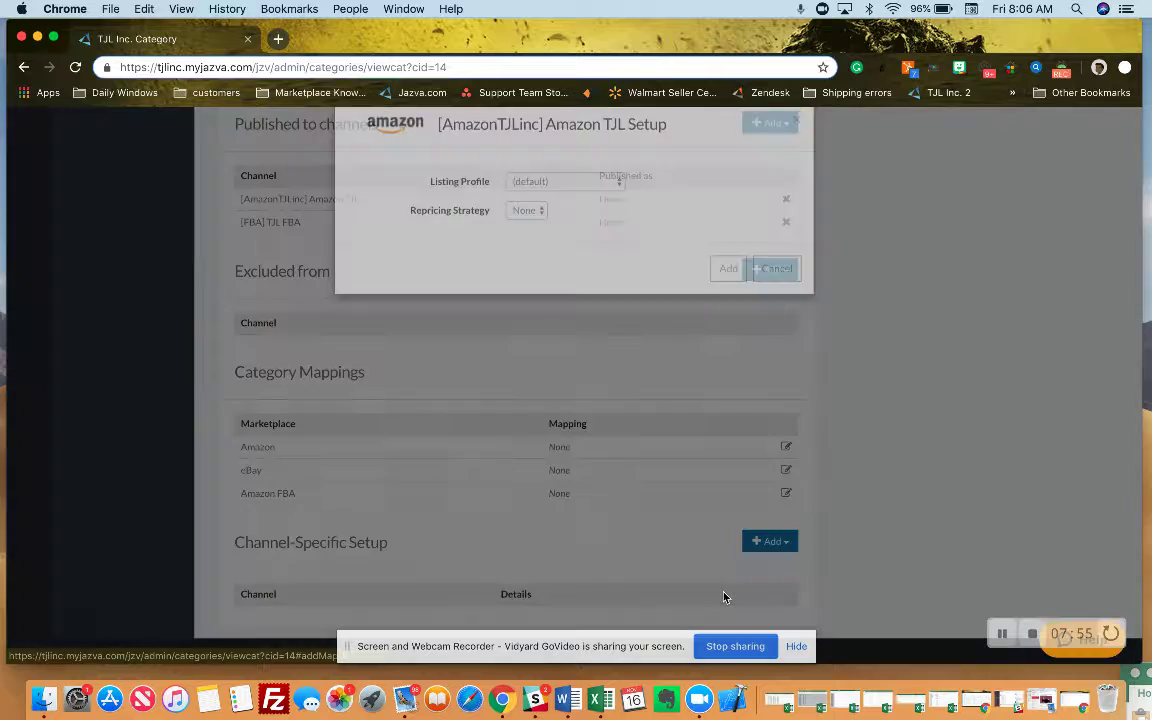
click(607, 218)
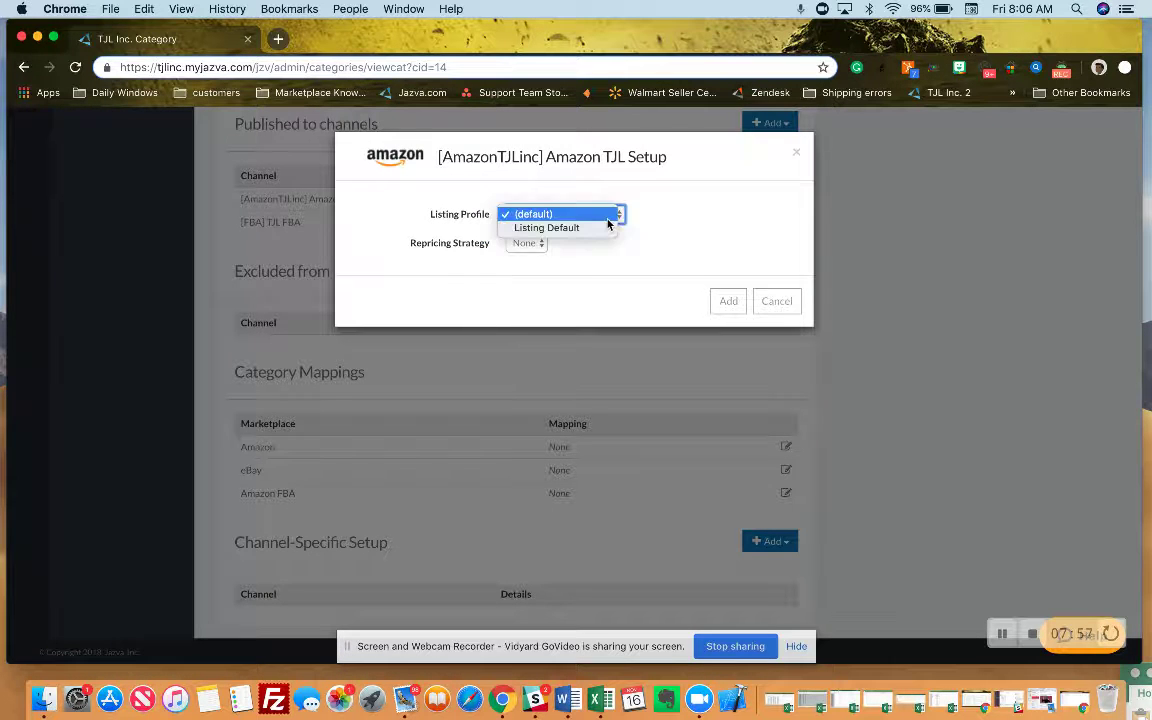
click(534, 272)
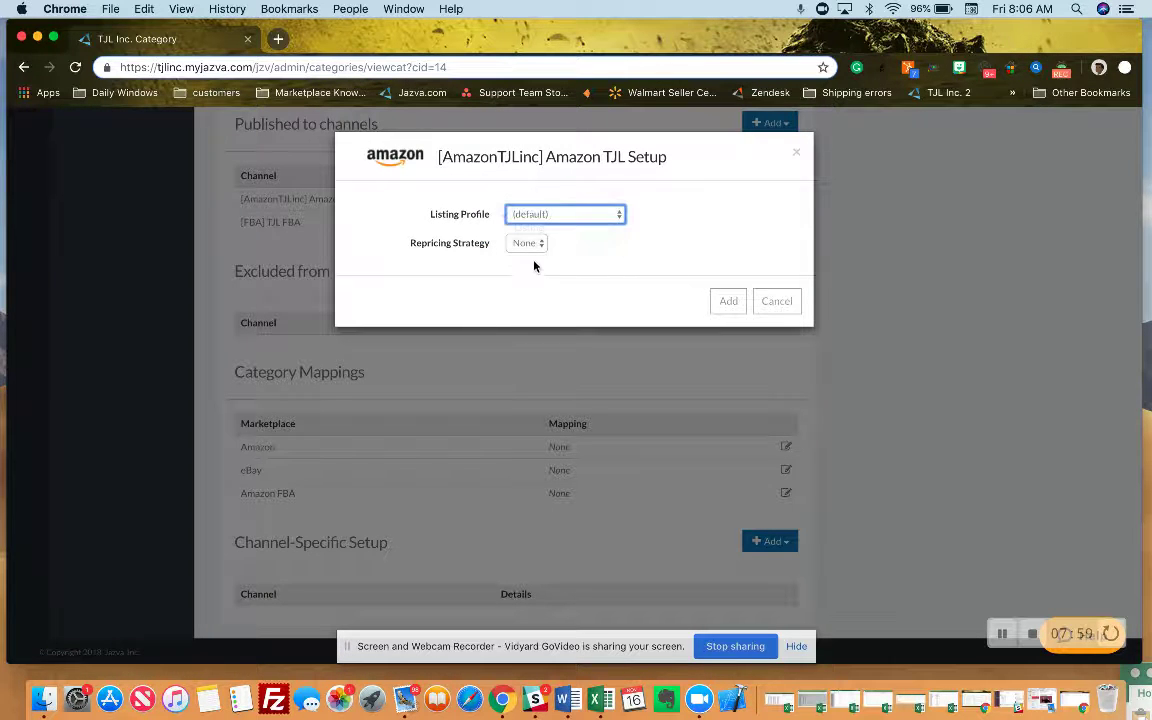
click(527, 243)
click(599, 287)
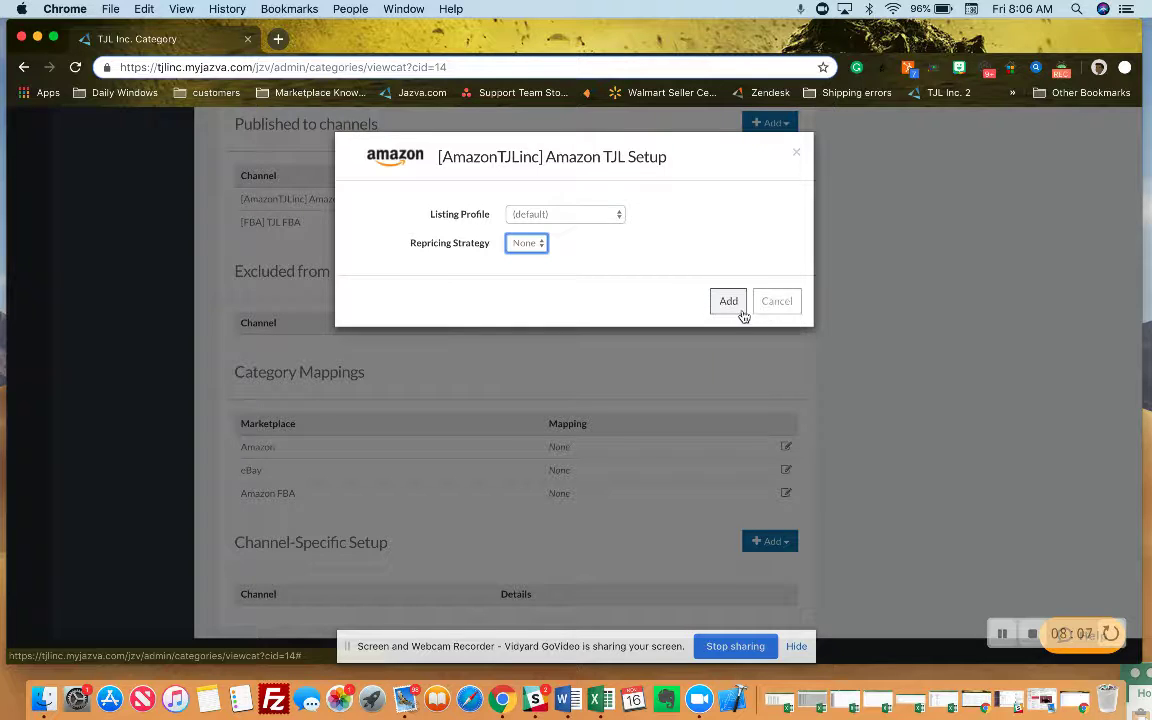
click(789, 301)
scroll(716, 400, up, 3)
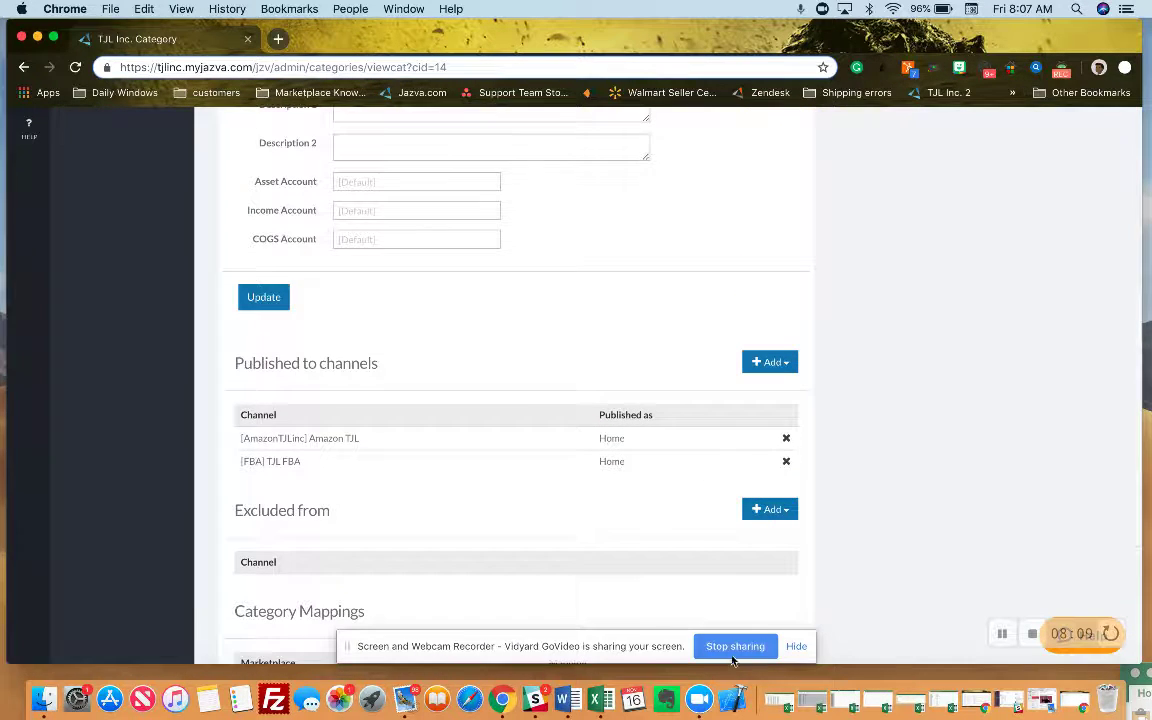